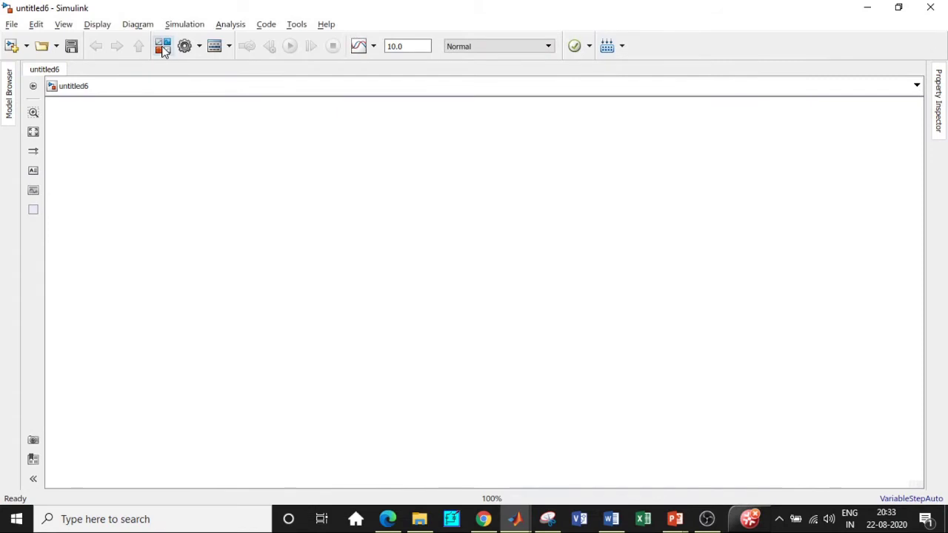
- Search the library for 'Ac' and add the AC Voltage Source block to untitled6
left_click(163, 46)
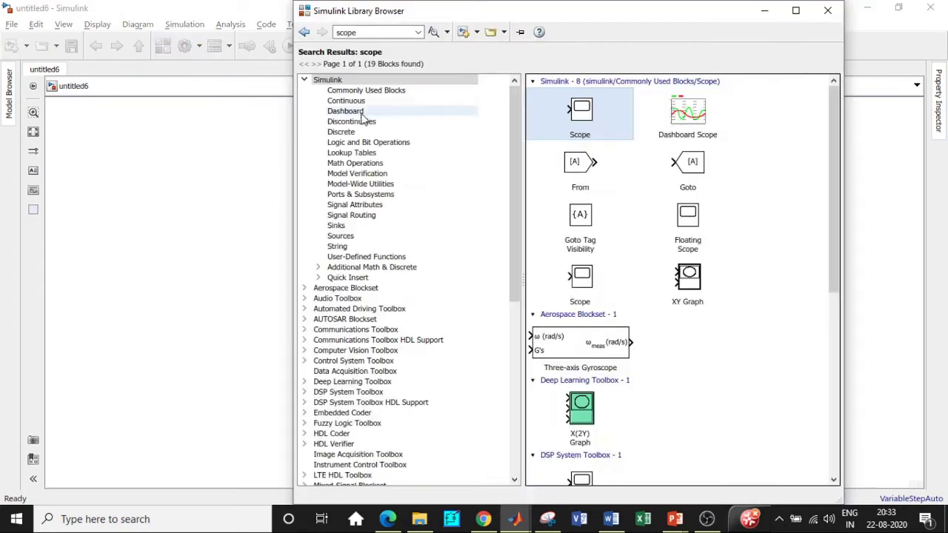
double_click(357, 32)
key("BackSpace")
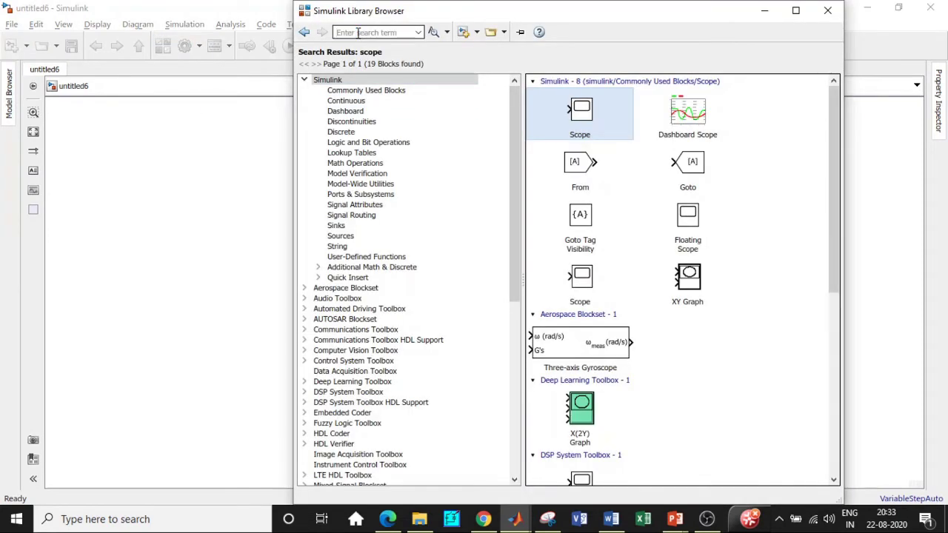
type("Ac")
left_click(372, 44)
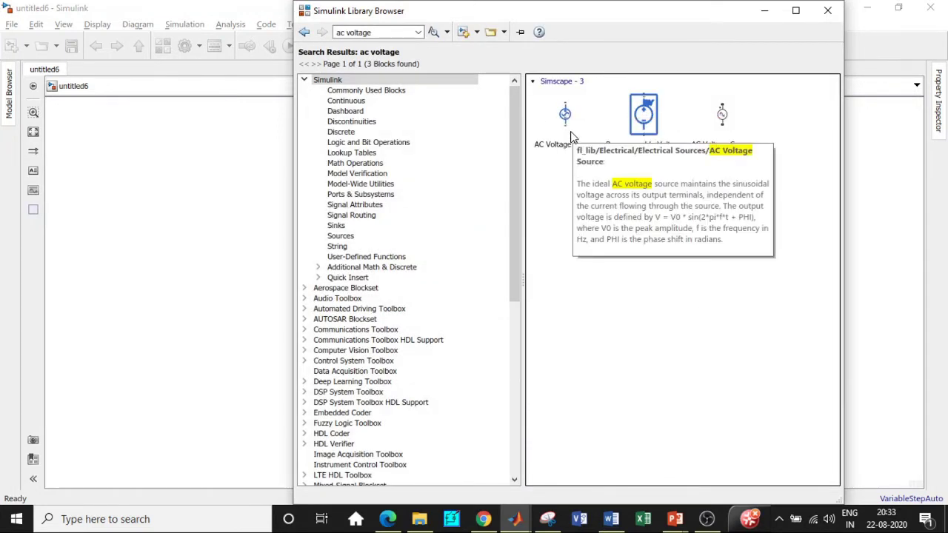
left_click(568, 135)
right_click(578, 137)
left_click(596, 142)
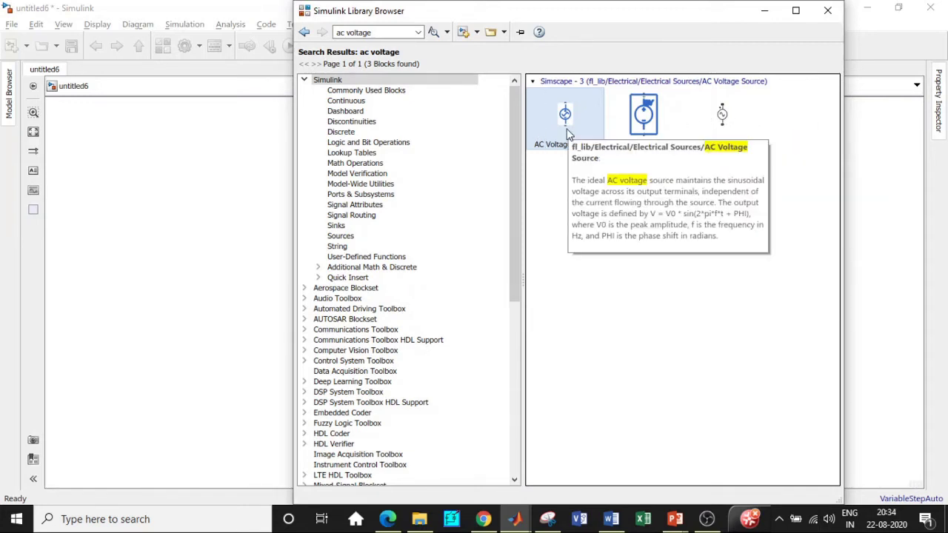
- Search for the voltage sensor and add the Voltage Sensor block to untitled6
triple_click(375, 31)
key("BackSpace")
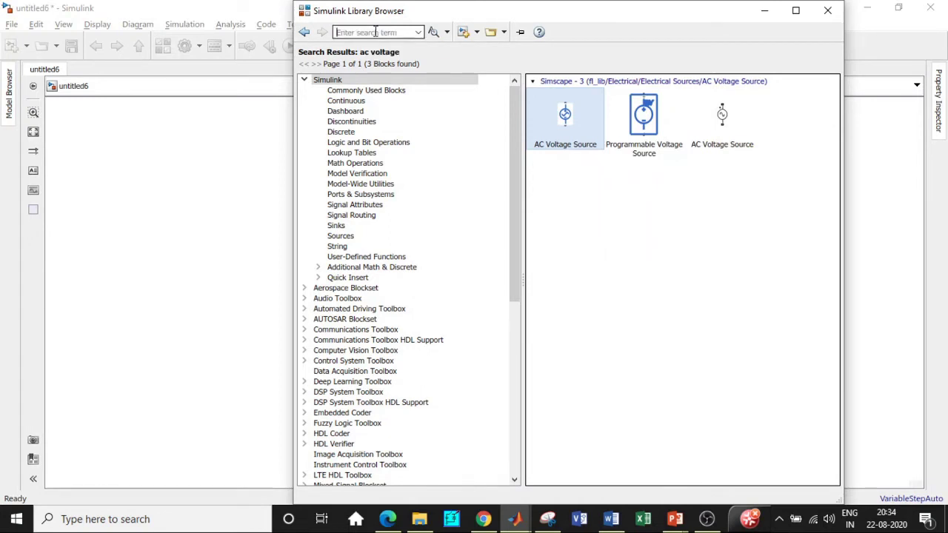
type("v")
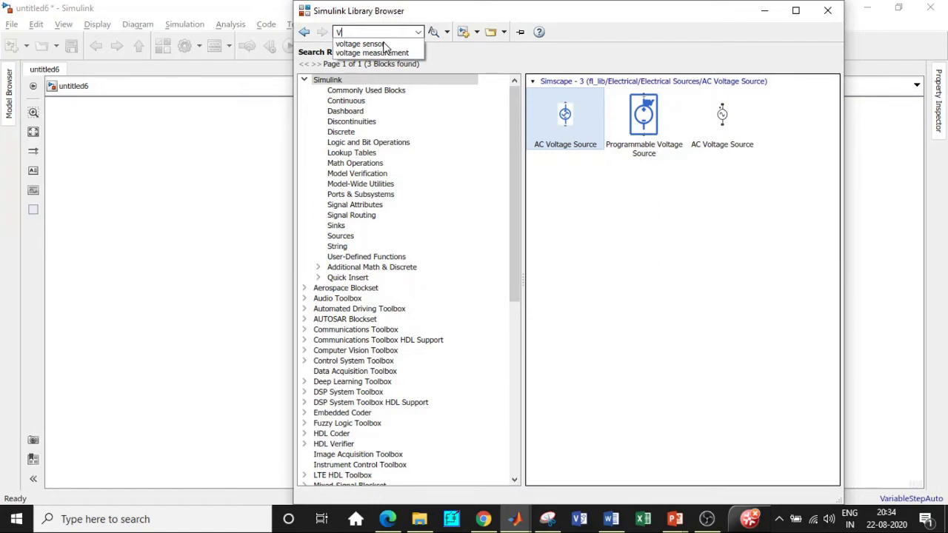
left_click(382, 44)
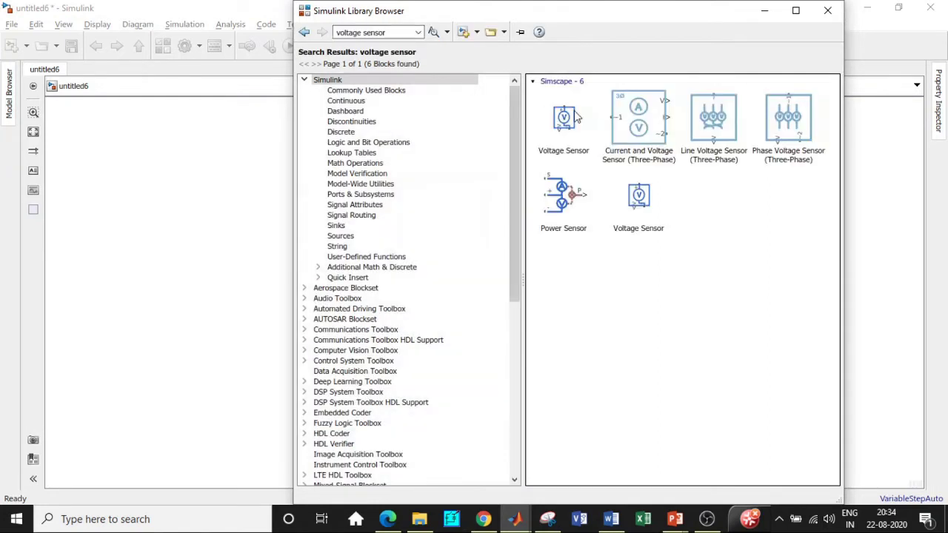
right_click(582, 117)
left_click(596, 123)
- Search 'So' and add the Solver Configuration block to untitled6
left_click(397, 31)
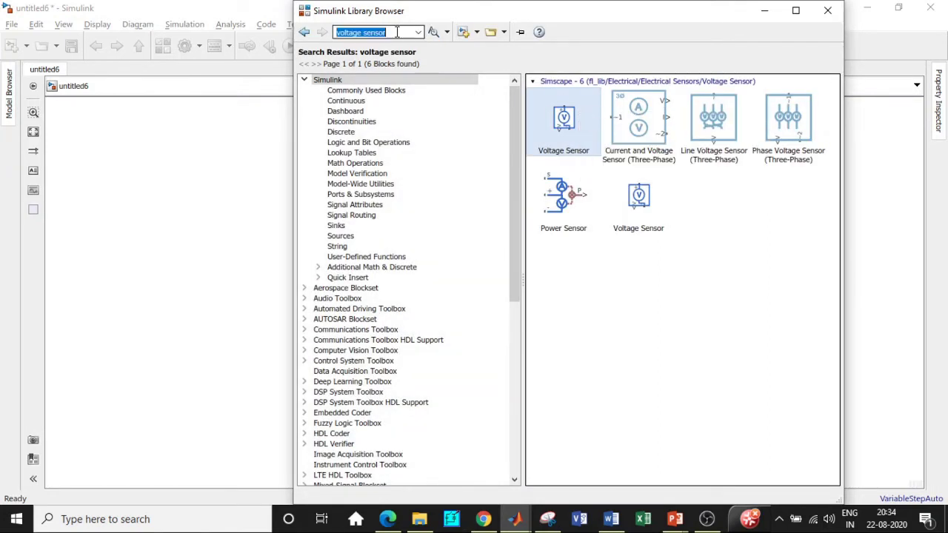
type("Sol")
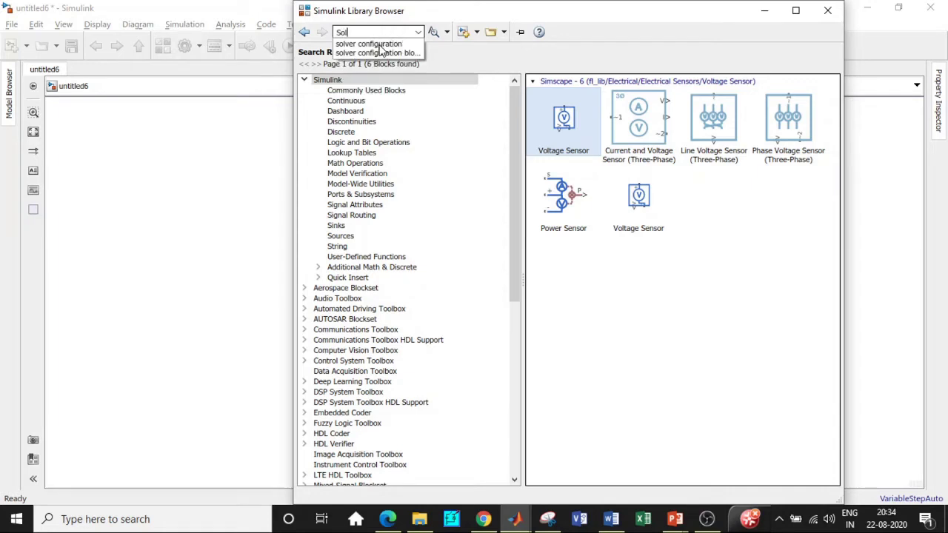
left_click(379, 44)
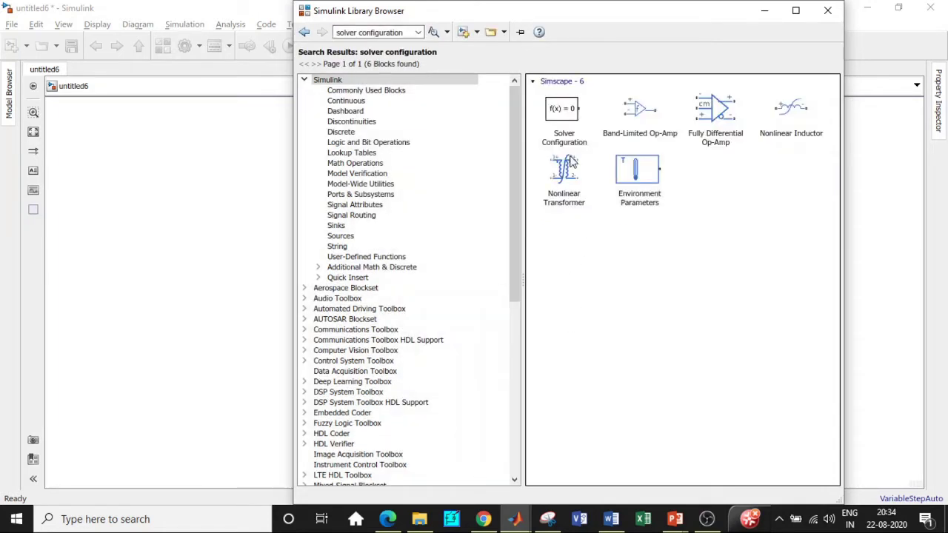
right_click(559, 115)
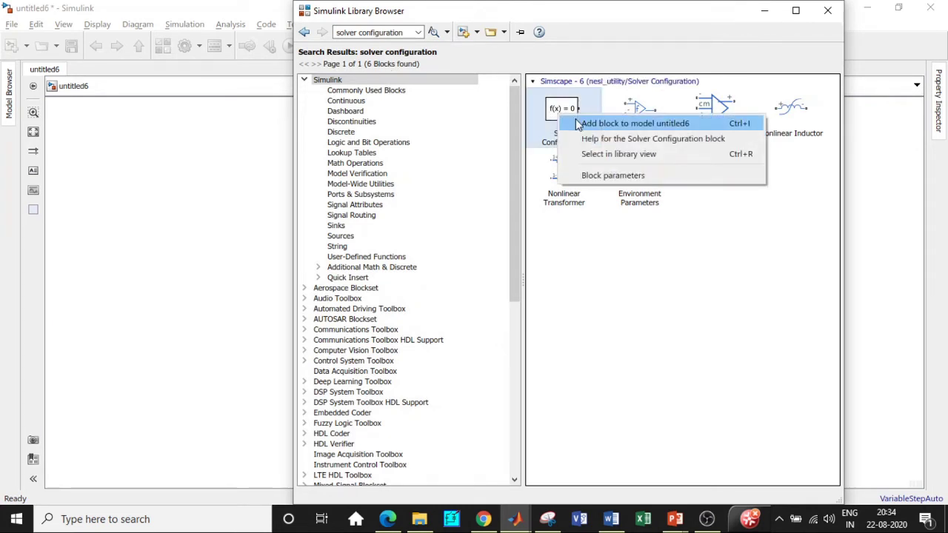
left_click(575, 123)
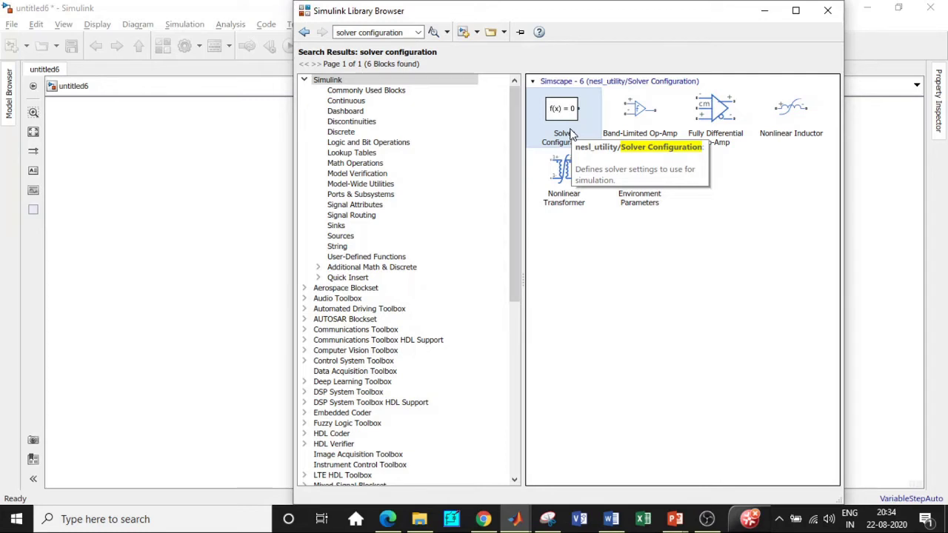
- Search for the electrical reference and add the Electrical Reference block to untitled6
left_click(384, 33)
key("BackSpace")
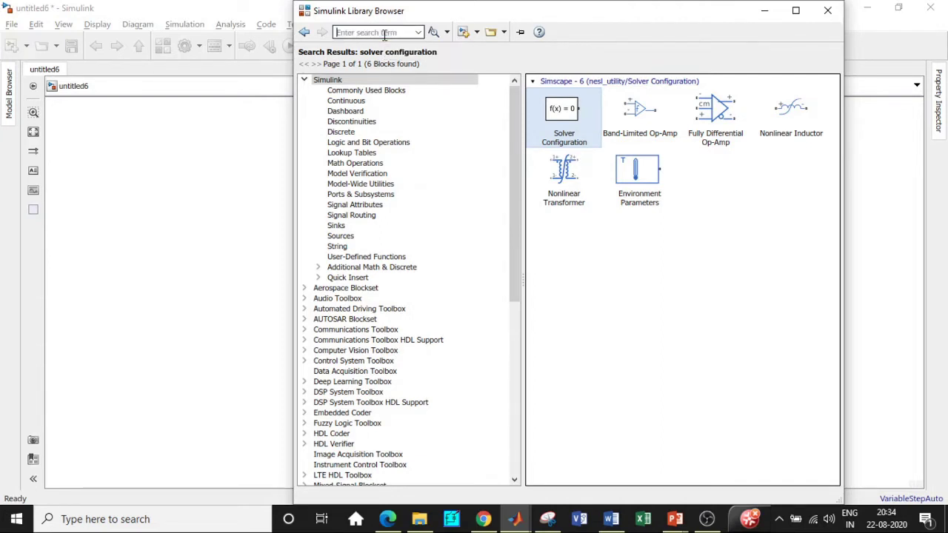
type("El")
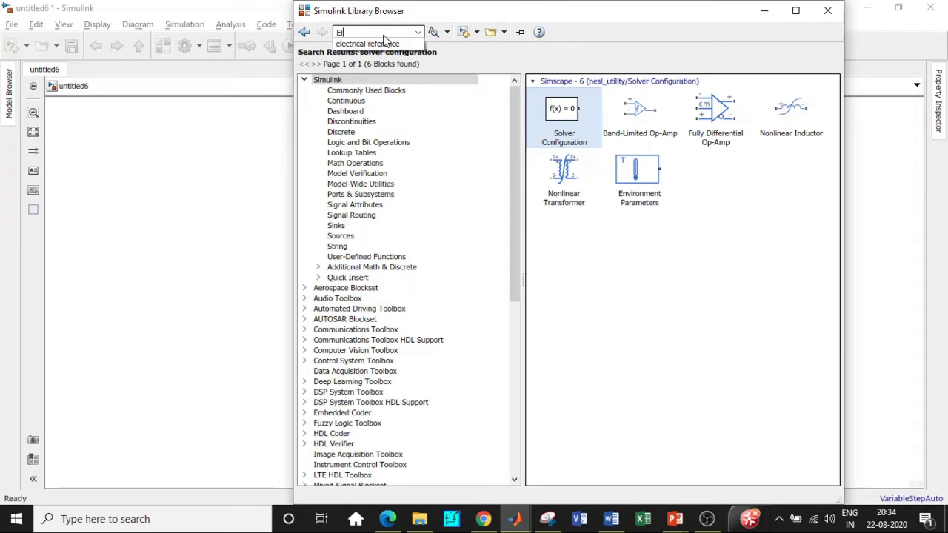
left_click(385, 43)
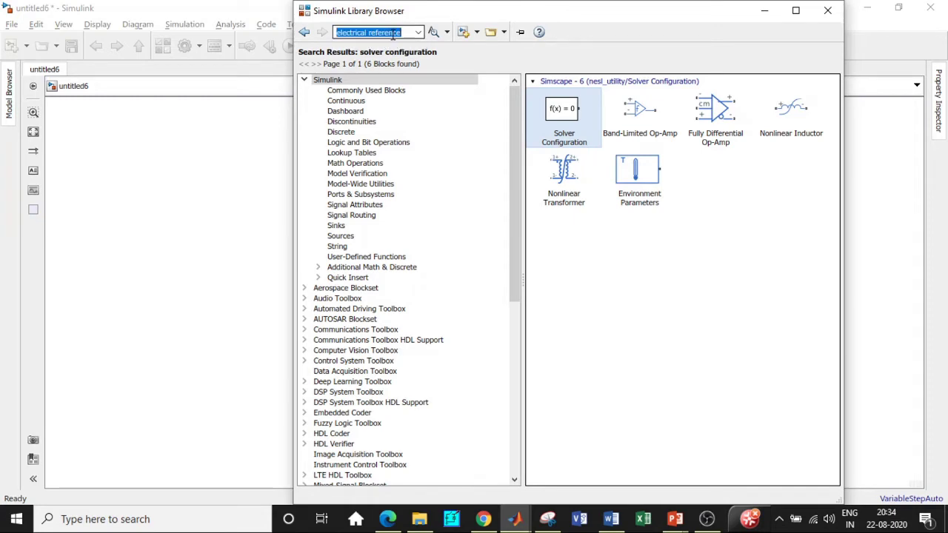
left_click(563, 160)
right_click(567, 166)
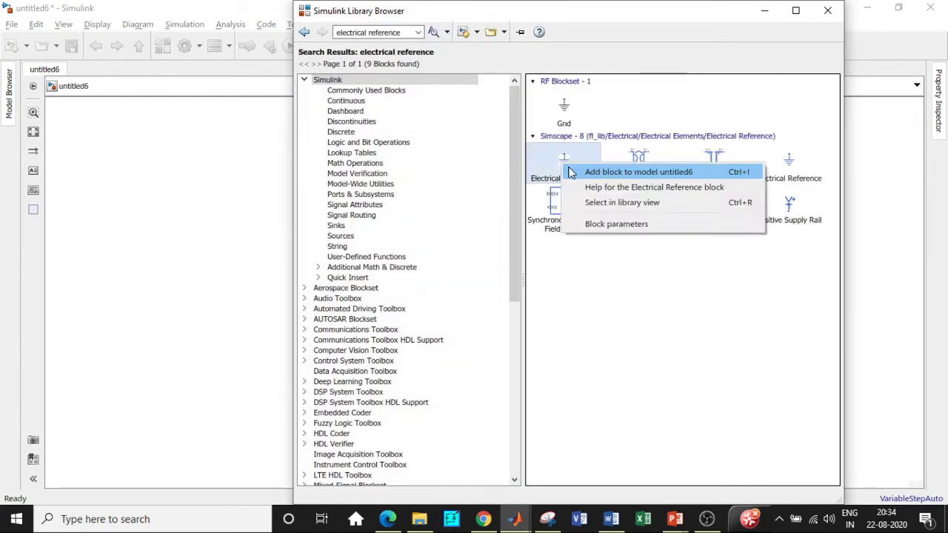
left_click(520, 130)
- Search 'Sim' and add the PS-Simulink Converter block to untitled6
left_click(391, 32)
key("BackSpace")
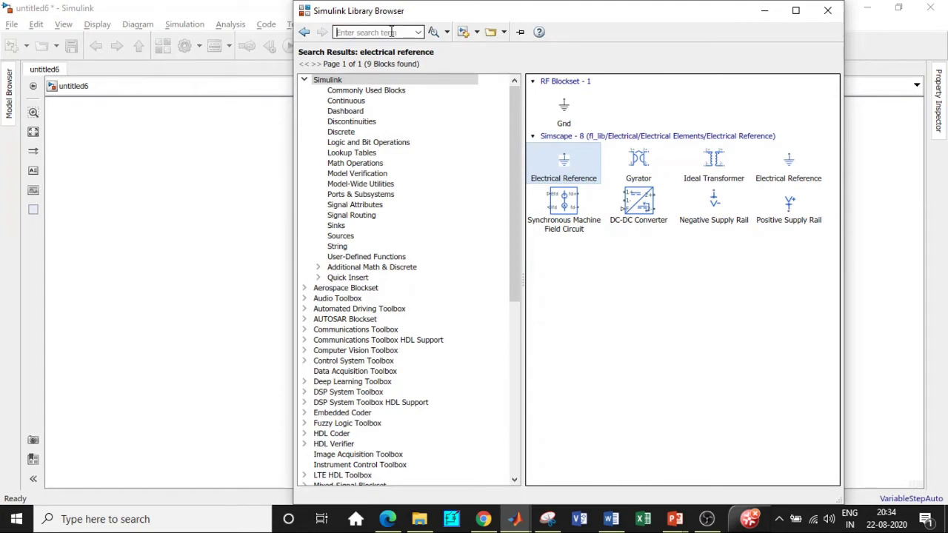
type("Sim")
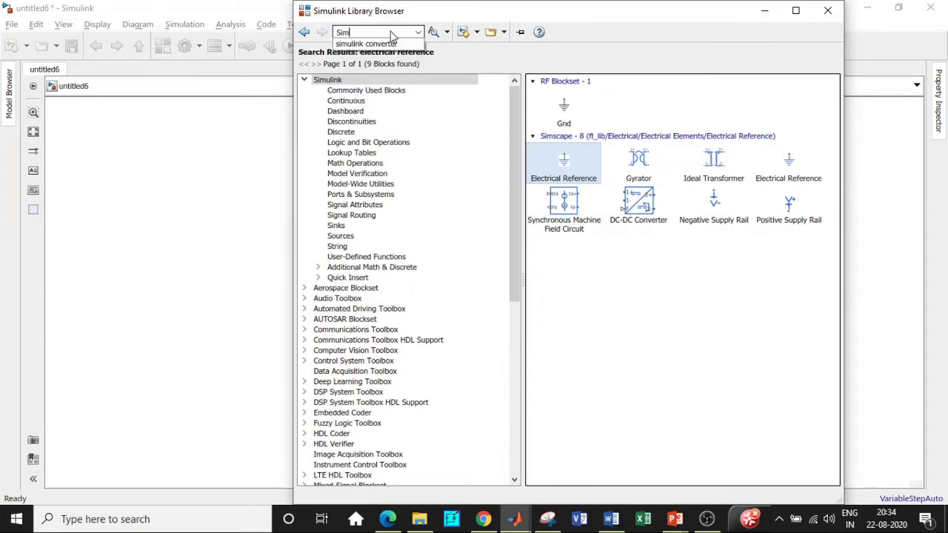
left_click(391, 45)
key("Return")
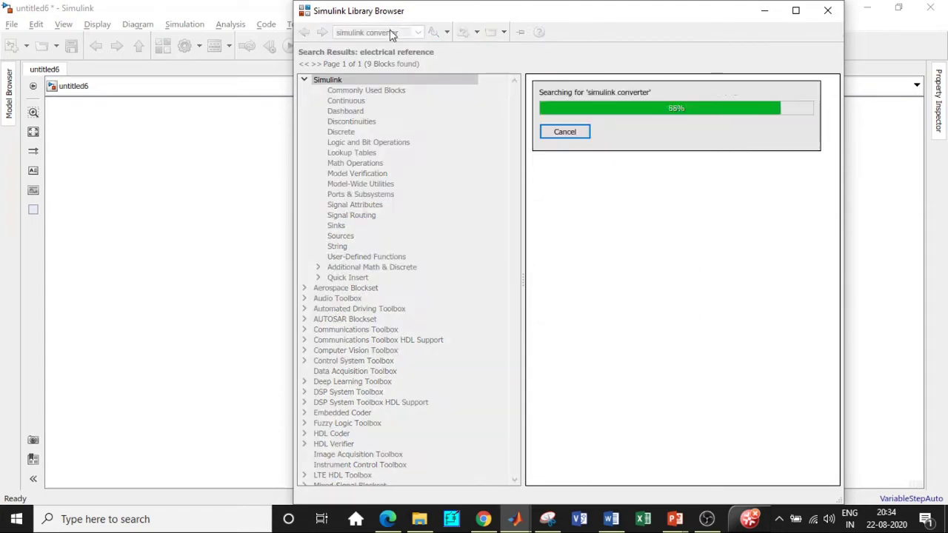
left_click(560, 121)
right_click(563, 121)
left_click(401, 32)
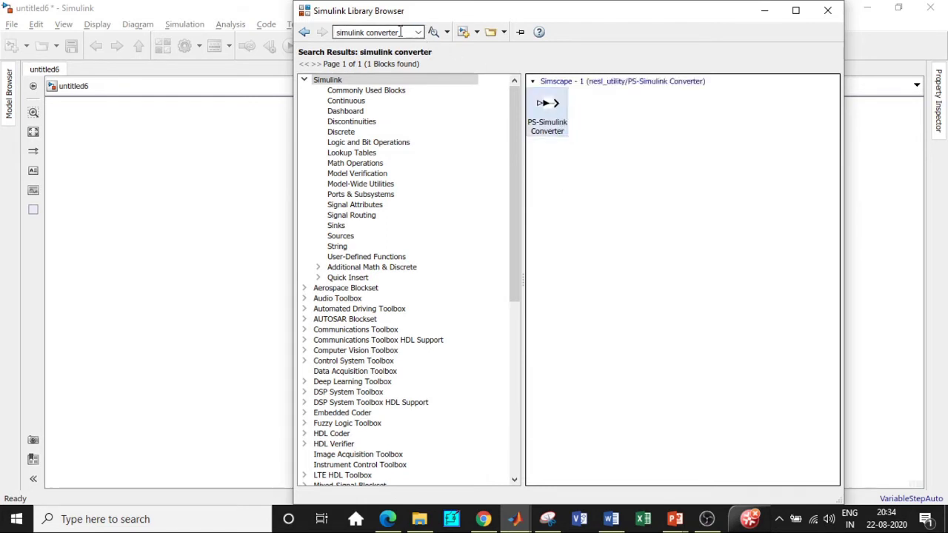
- Search 'Re' and add the Simscape Resistor block to untitled6
key("BackSpace")
type("Res")
left_click(348, 44)
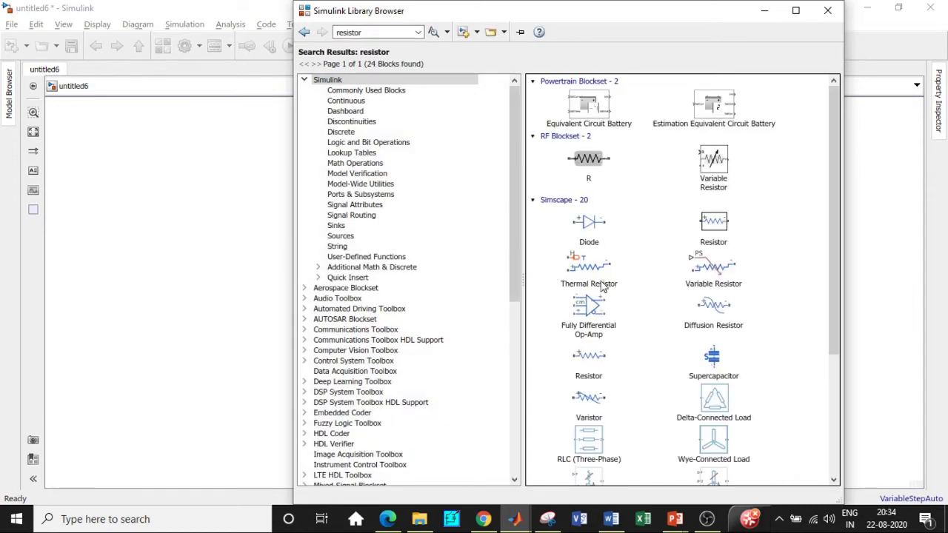
left_click(597, 356)
right_click(597, 356)
left_click(629, 361)
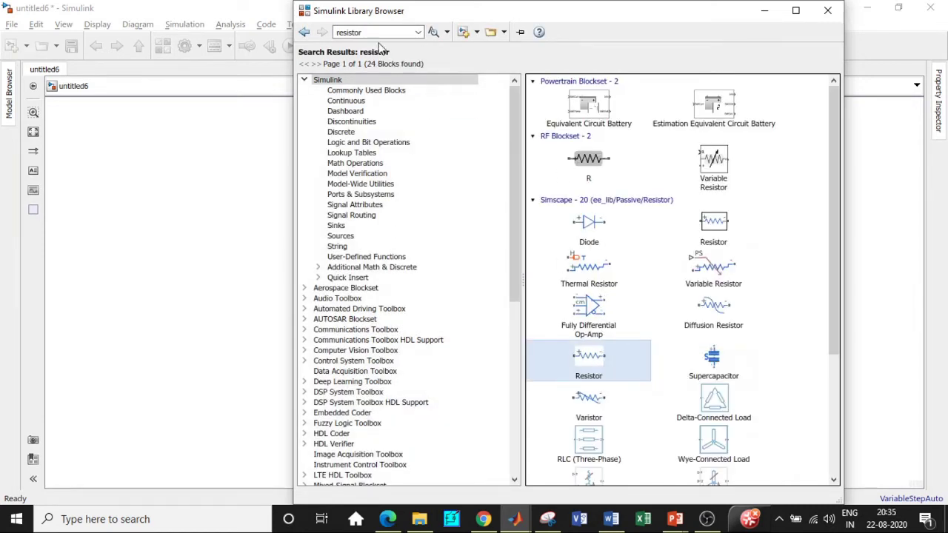
- Search the library for the operational amplifier
double_click(373, 32)
key("BackSpace")
type("Oper")
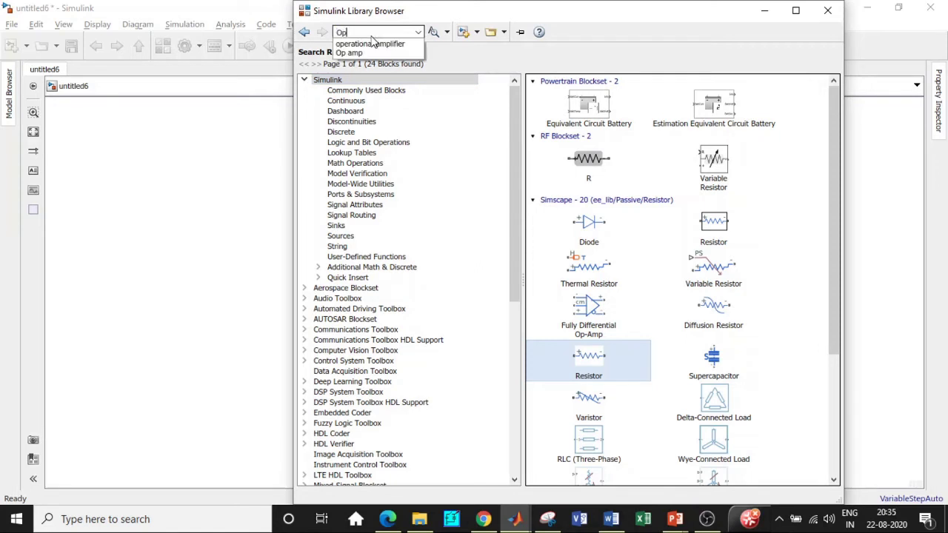
left_click(342, 45)
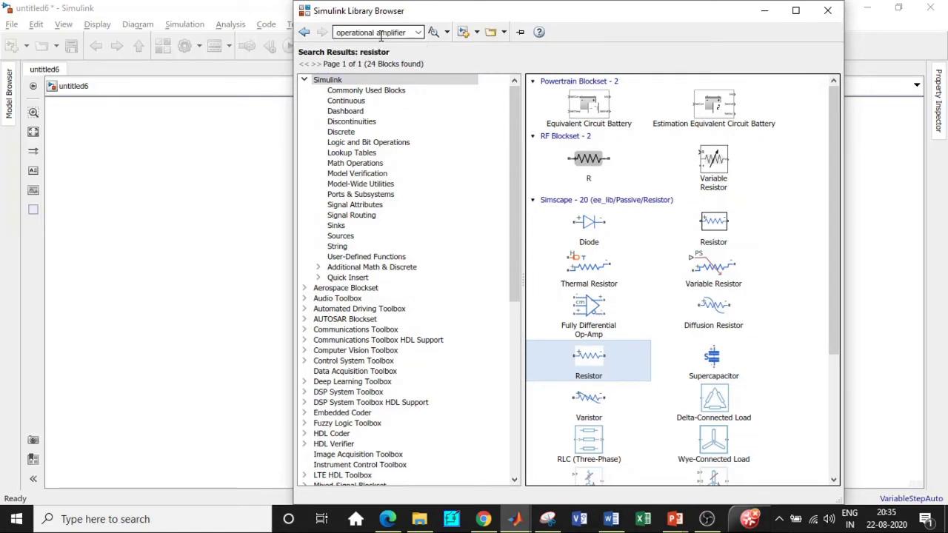
triple_click(380, 33)
key("Return")
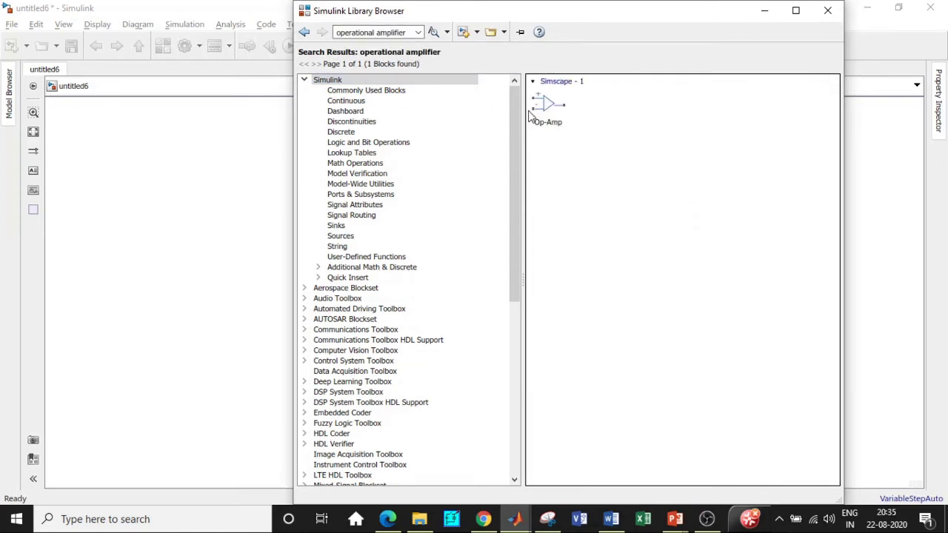
- Search for 'scope' and add the Scope block to untitled6
triple_click(408, 31)
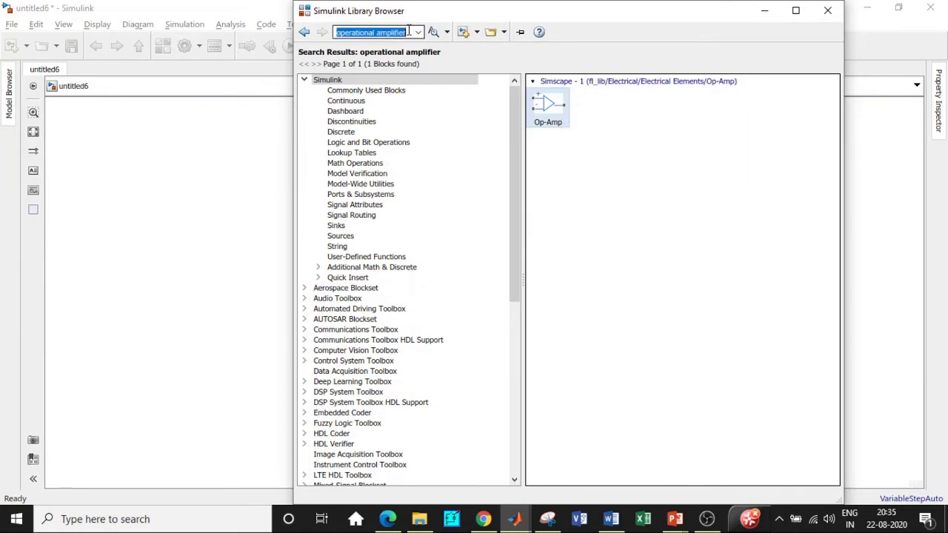
key("BackSpace")
type("Scop")
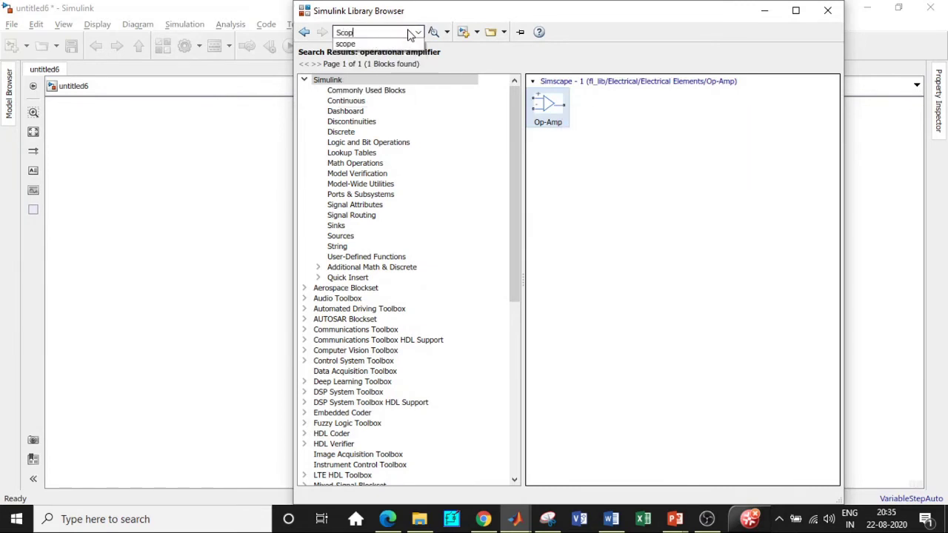
type("w")
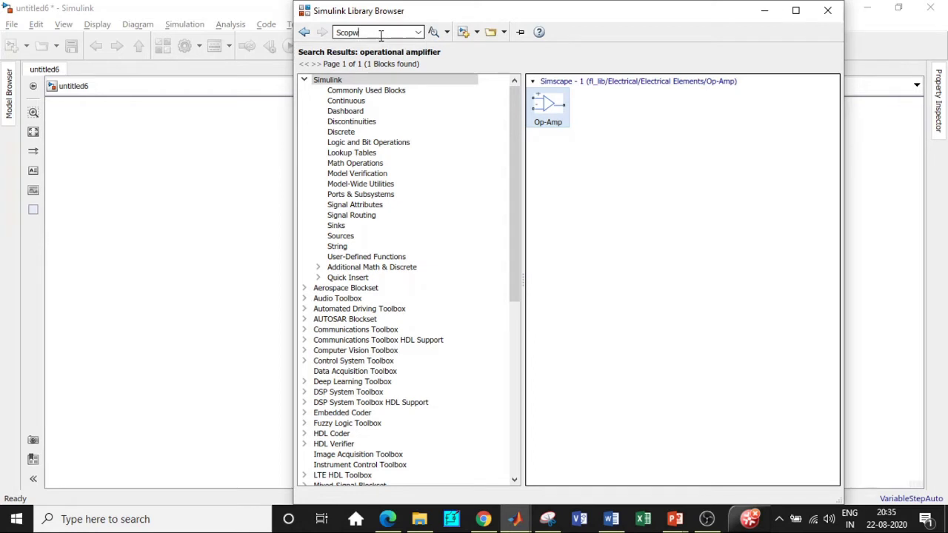
key("BackSpace")
key("Down")
key("Return")
right_click(581, 111)
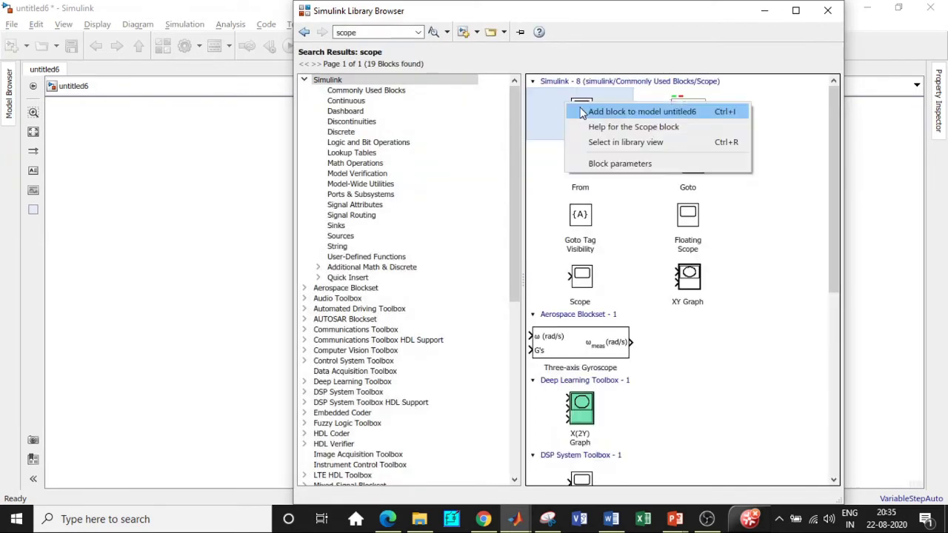
left_click(581, 111)
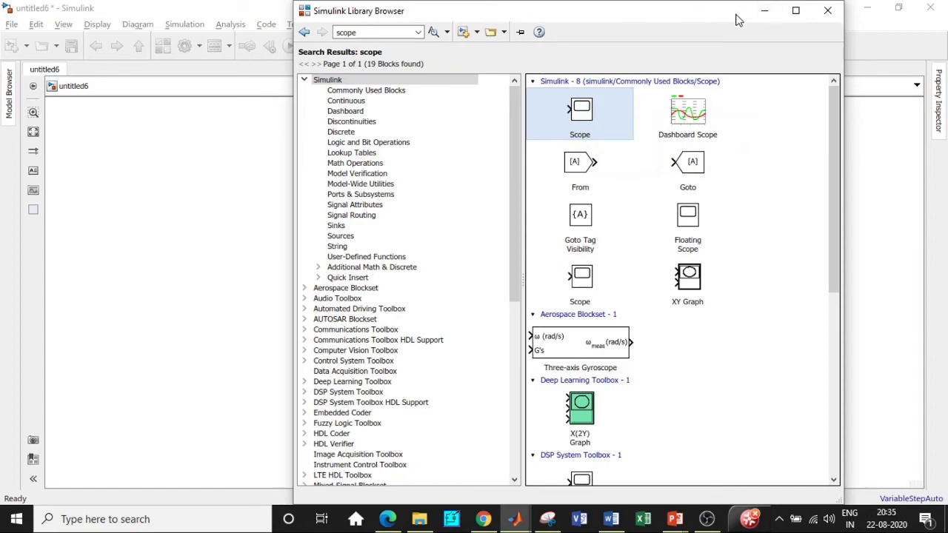
left_click(707, 519)
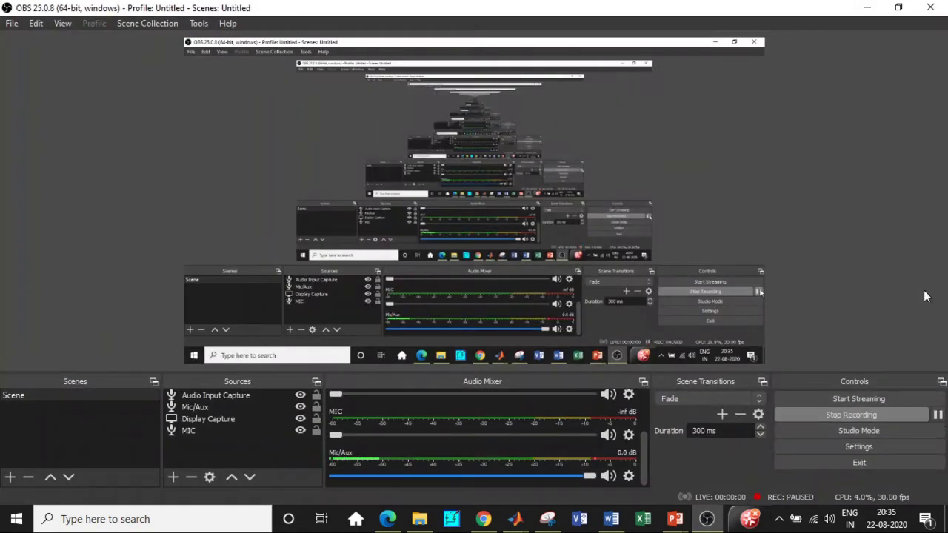
left_click(870, 7)
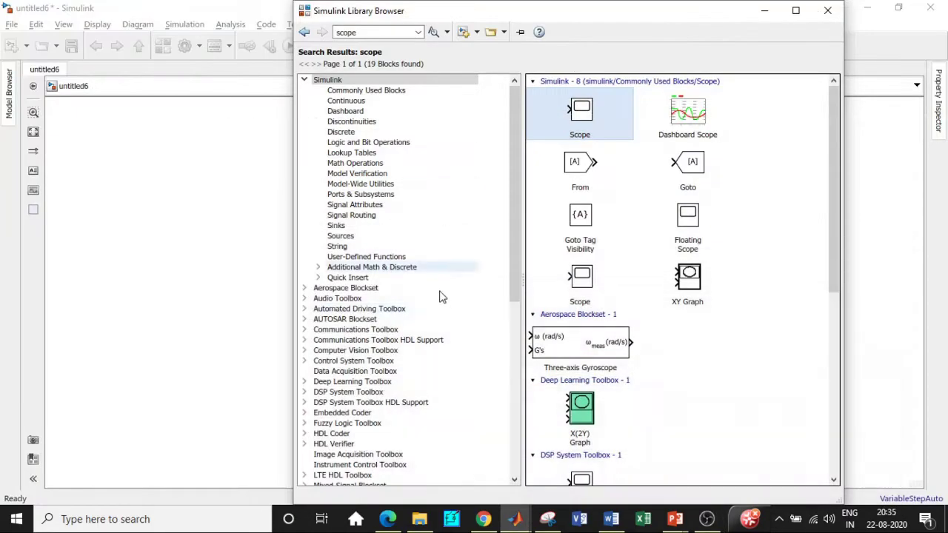
- Spread the Scope, converter, ground, solver, sensor and AC source blocks across the canvas
left_click(765, 11)
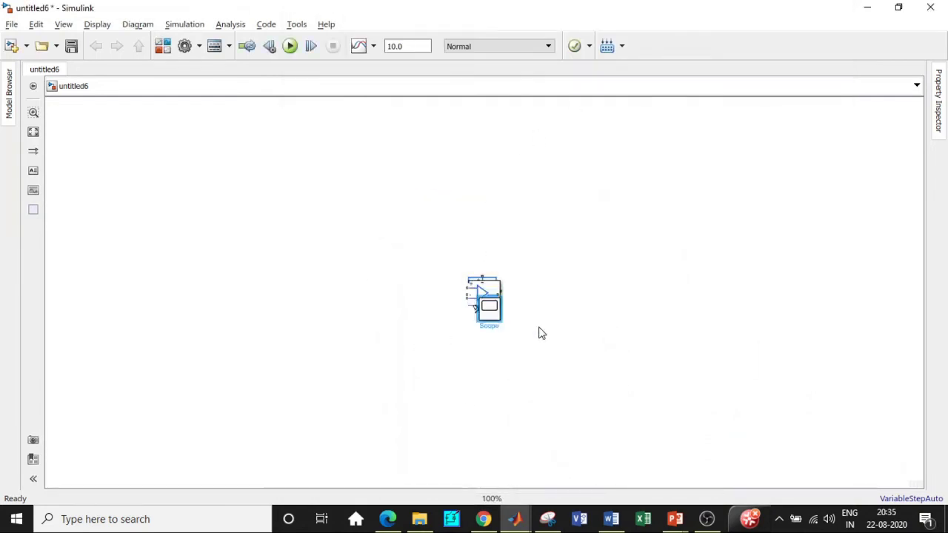
left_click_drag(482, 295, 225, 197)
left_click_drag(483, 293, 296, 382)
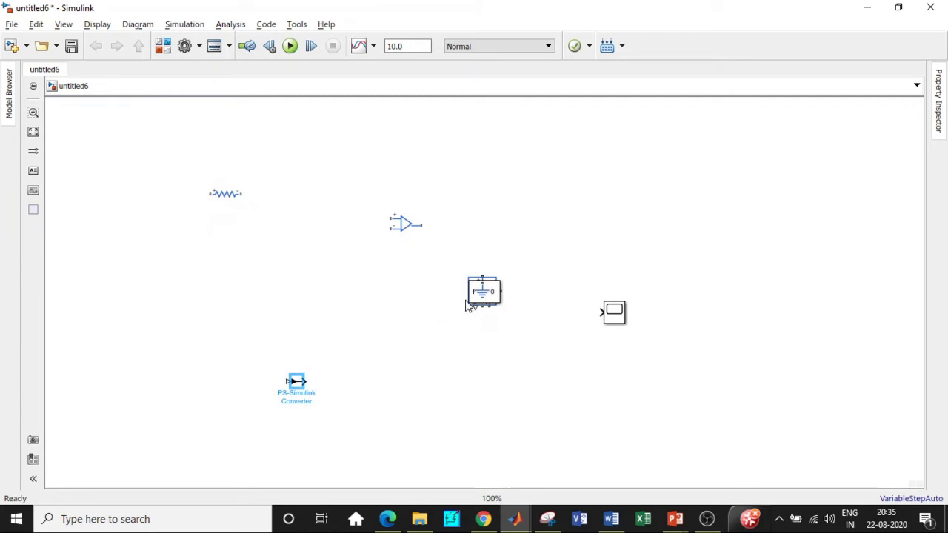
left_click_drag(483, 292, 274, 283)
left_click_drag(482, 293, 126, 312)
left_click_drag(482, 295, 163, 226)
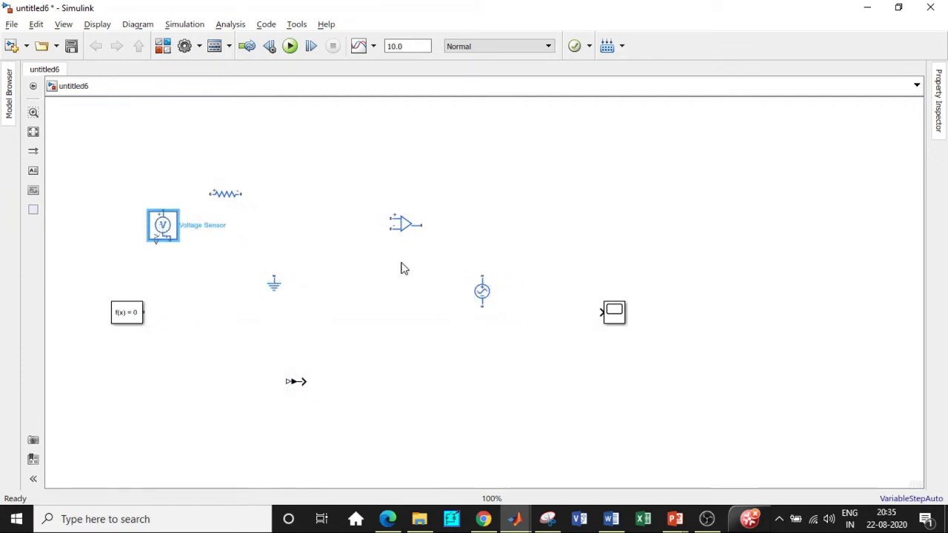
left_click_drag(485, 297, 239, 258)
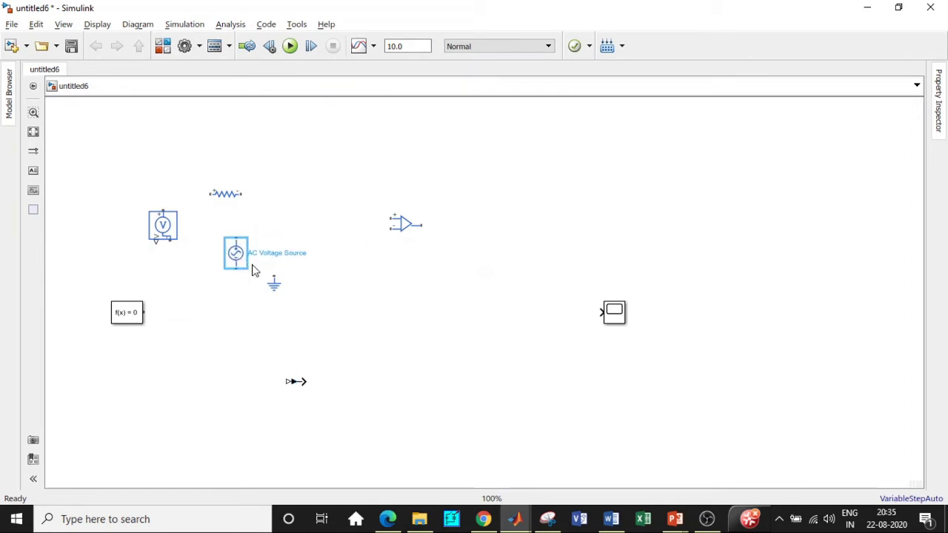
left_click(282, 287)
left_click_drag(285, 287, 348, 285)
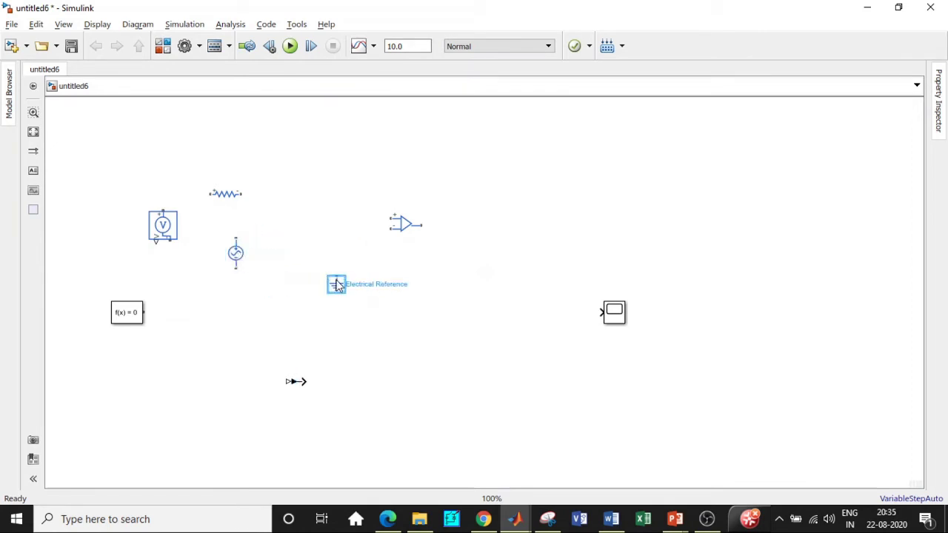
left_click(428, 251)
- Flip the op-amp block up-down
left_click(396, 222)
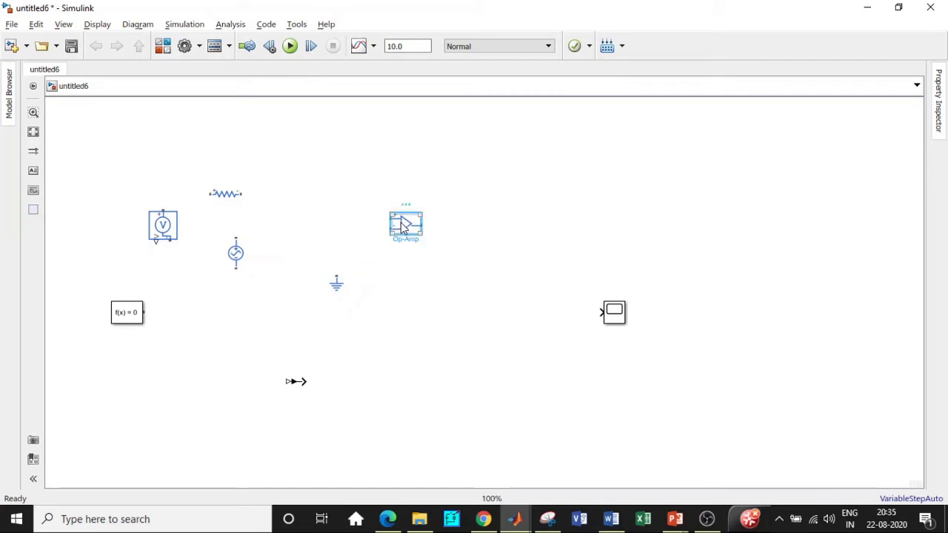
right_click(402, 226)
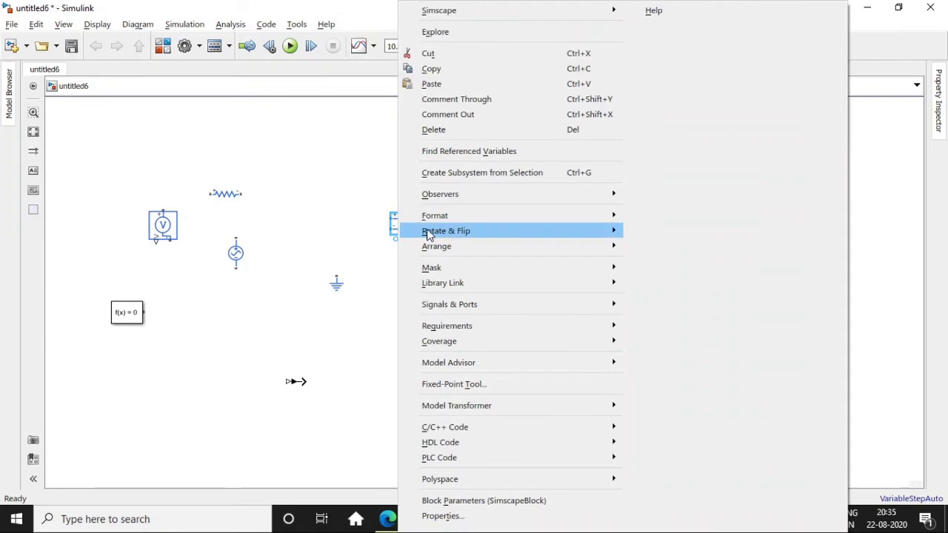
mouse_move(436, 233)
mouse_move(666, 271)
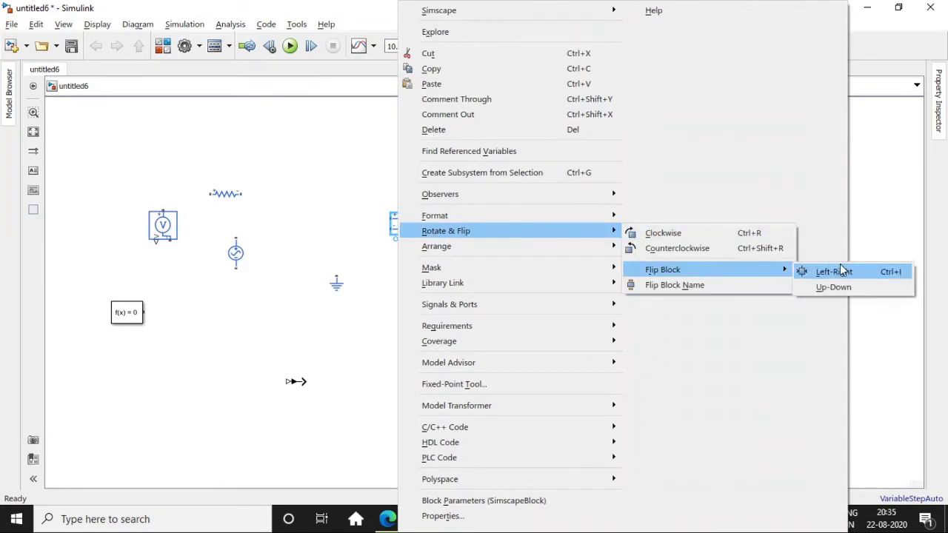
left_click(834, 288)
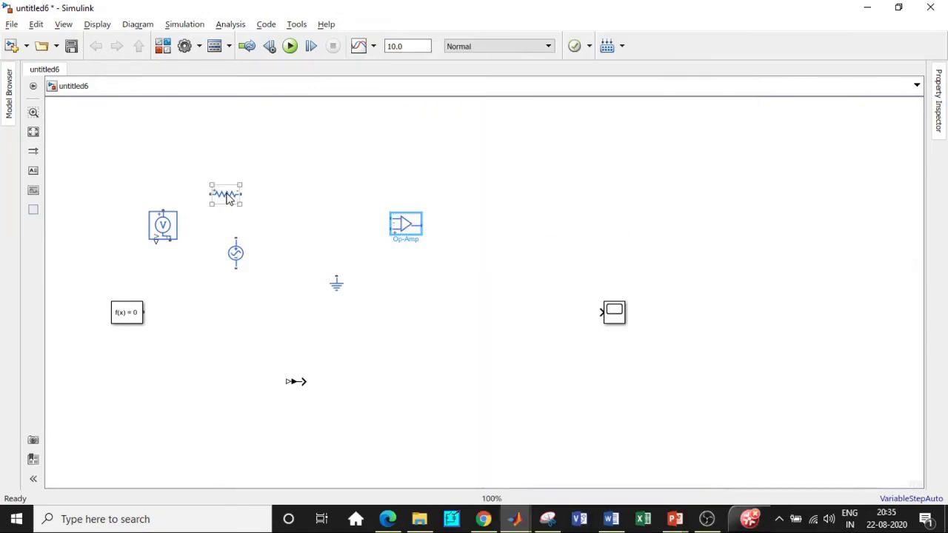
- Place the resistor beside the op-amp, set it to 5 kOhm, and make copies of it
left_click_drag(226, 195, 308, 222)
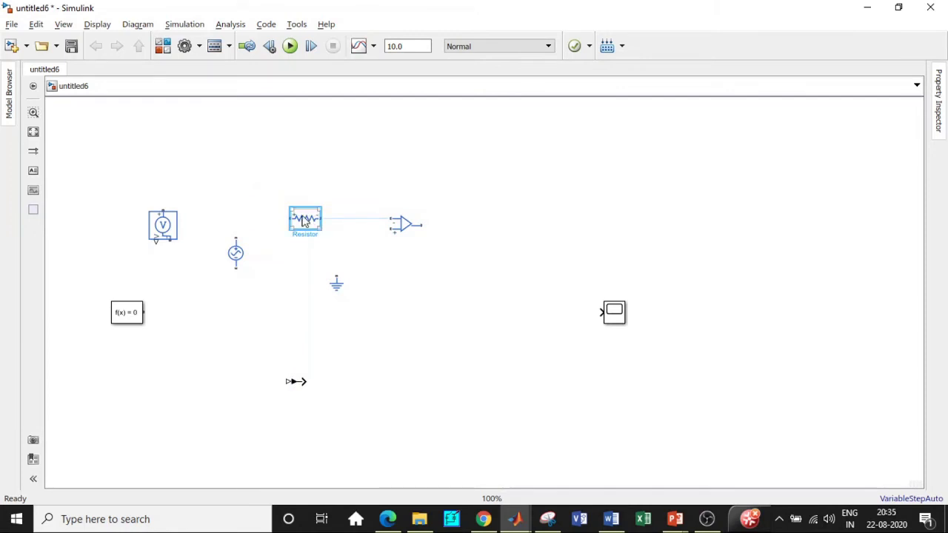
double_click(299, 219)
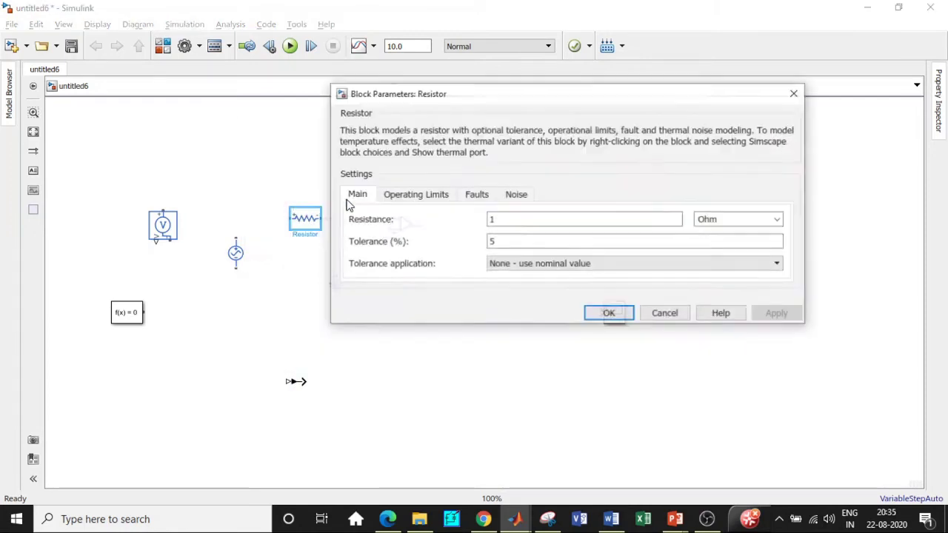
double_click(512, 222)
type("5")
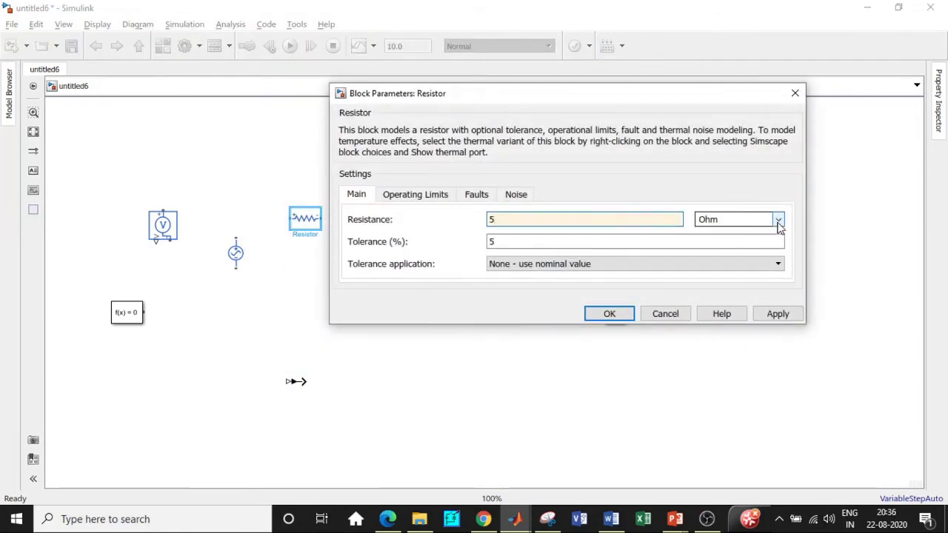
left_click(777, 219)
left_click(733, 243)
left_click(608, 314)
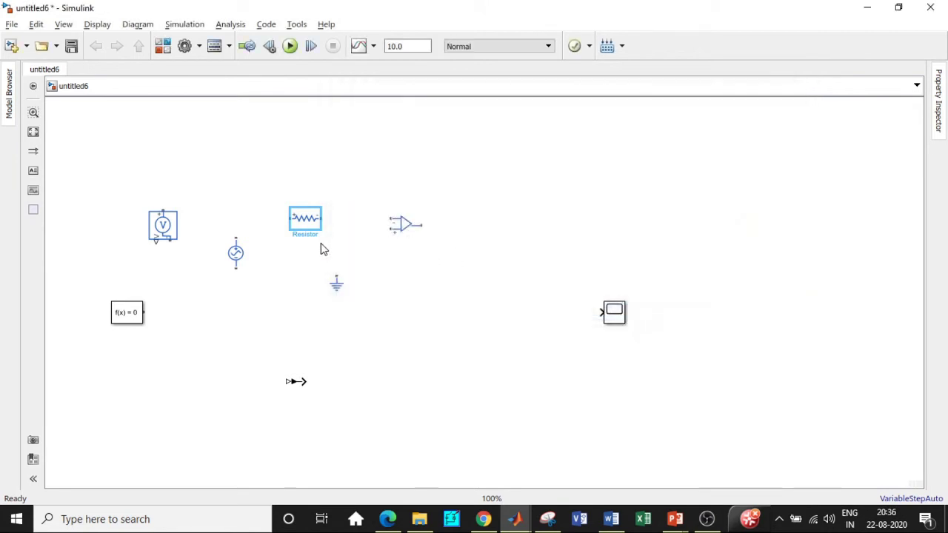
left_click_drag(327, 229, 414, 152)
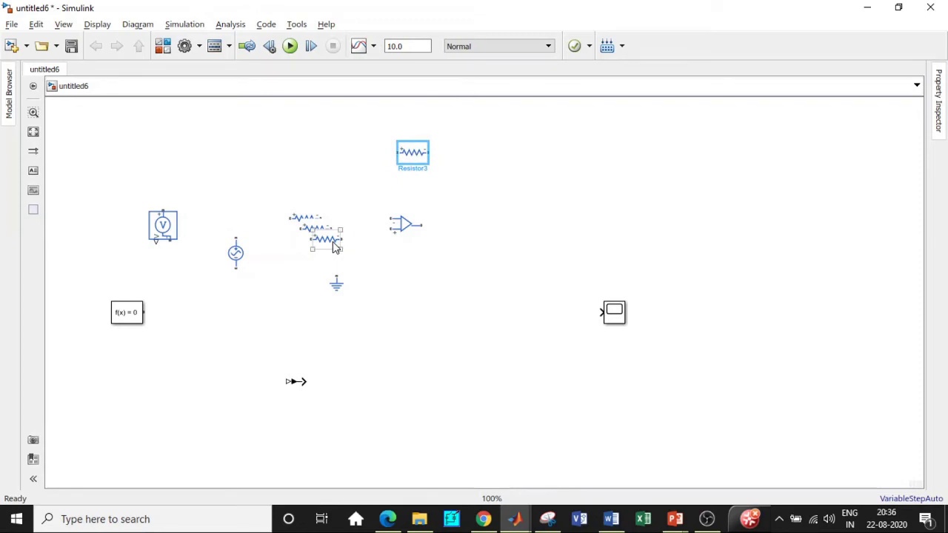
left_click_drag(334, 245, 385, 260)
- Wire two resistors to the op-amp inputs and a vertical resistor from the plus input to ground
left_click_drag(316, 232, 307, 247)
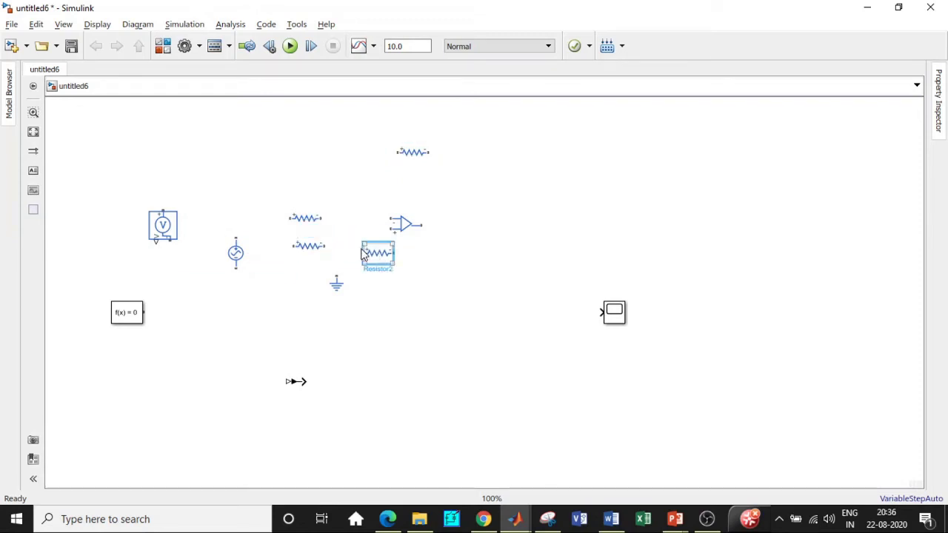
left_click_drag(376, 252, 356, 243)
key("ctrl+r")
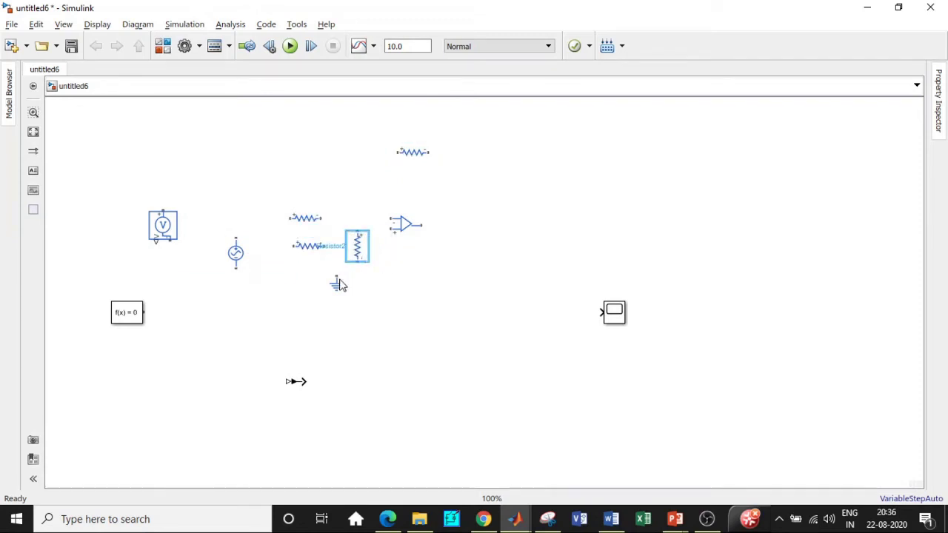
left_click_drag(336, 284, 348, 315)
left_click_drag(361, 257, 343, 282)
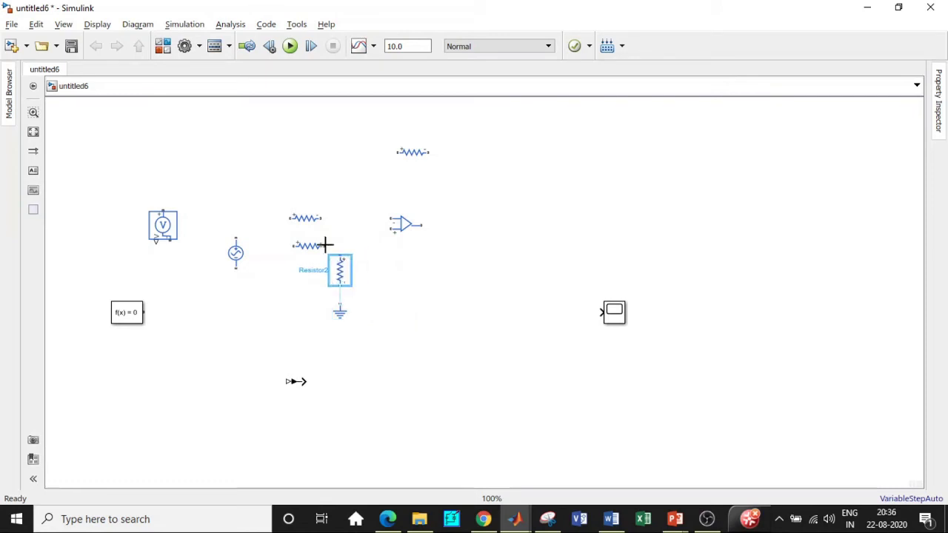
left_click(316, 223)
left_click_drag(323, 216, 389, 220)
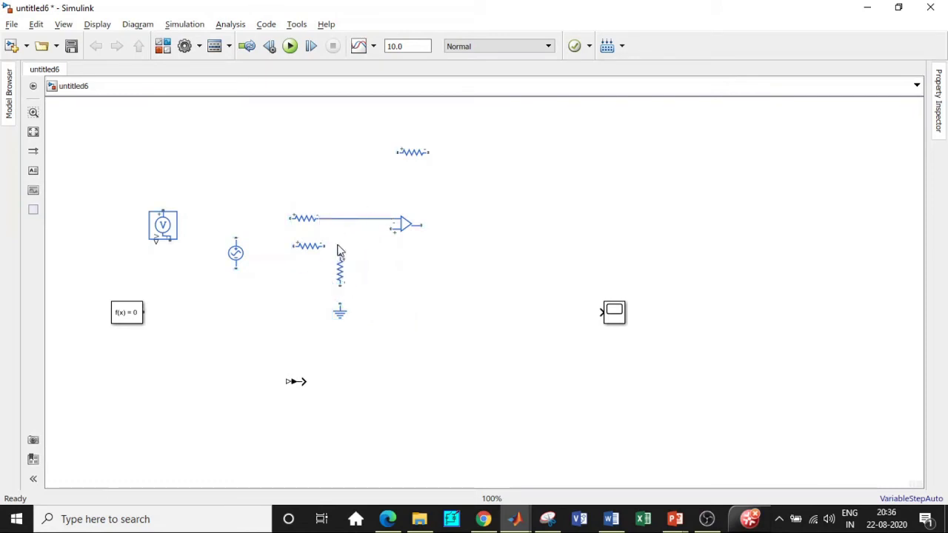
left_click_drag(323, 245, 387, 227)
mouse_move(341, 268)
left_mouse_down()
mouse_move(345, 278)
mouse_move(340, 245)
left_mouse_up()
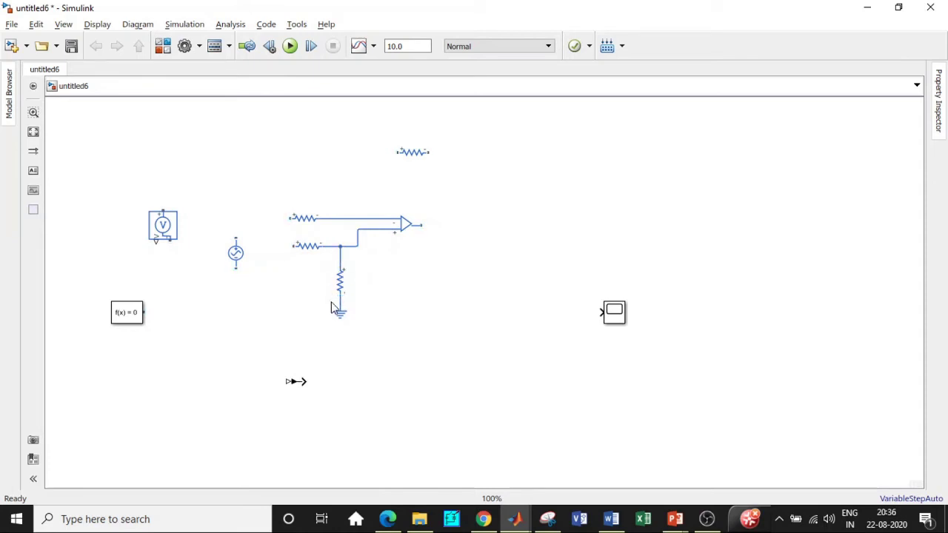
left_click_drag(334, 306, 342, 329)
- Copy the AC source, wire it to the upper resistor, and add grounds for both sources
left_click(237, 254)
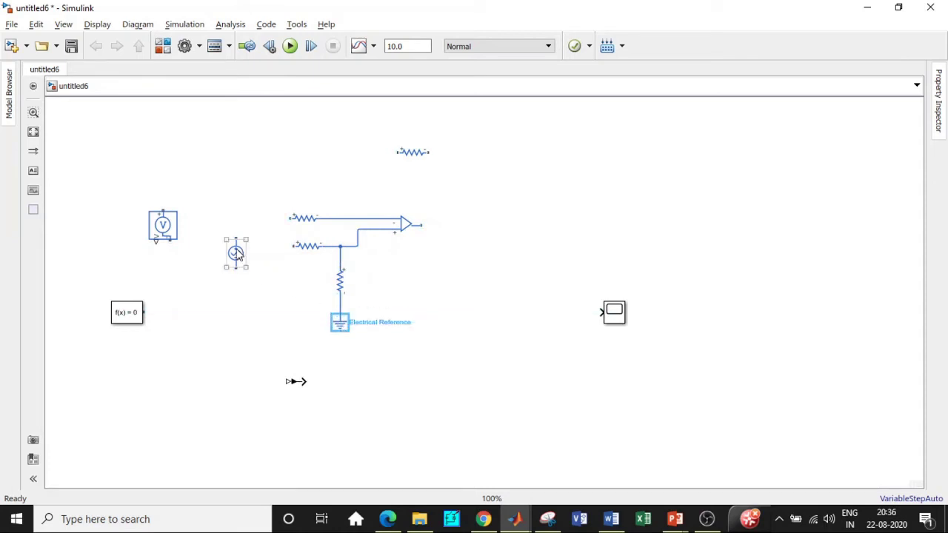
left_click(236, 253)
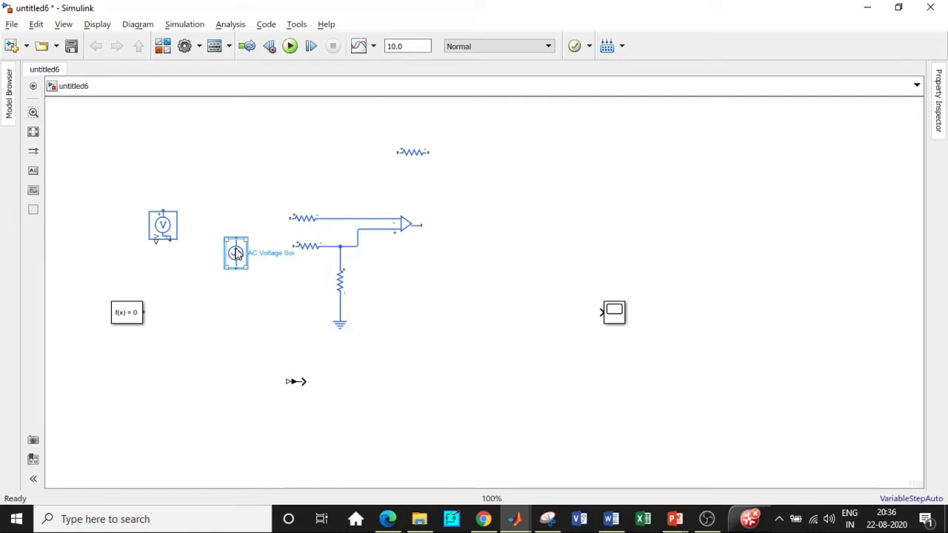
left_click_drag(238, 256, 295, 245)
left_click_drag(234, 235, 292, 218)
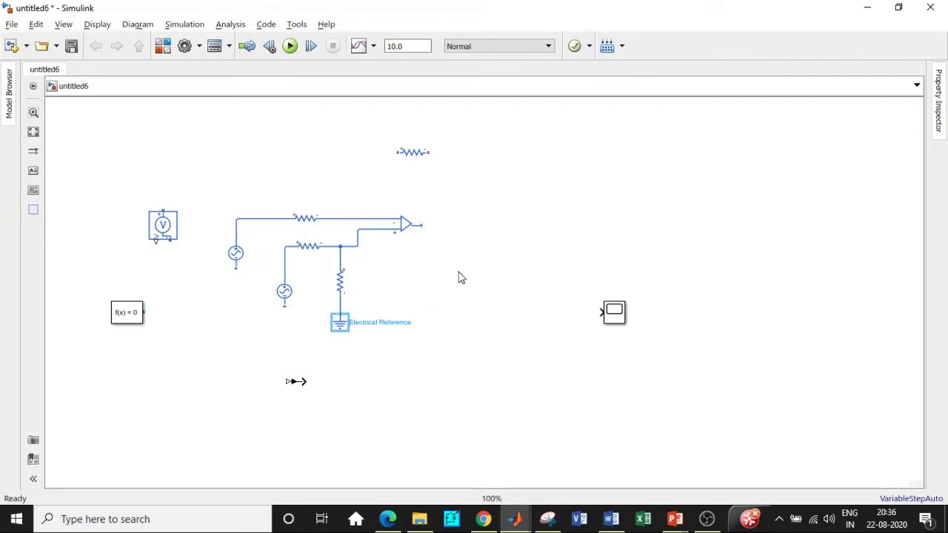
left_click_drag(341, 323, 239, 325)
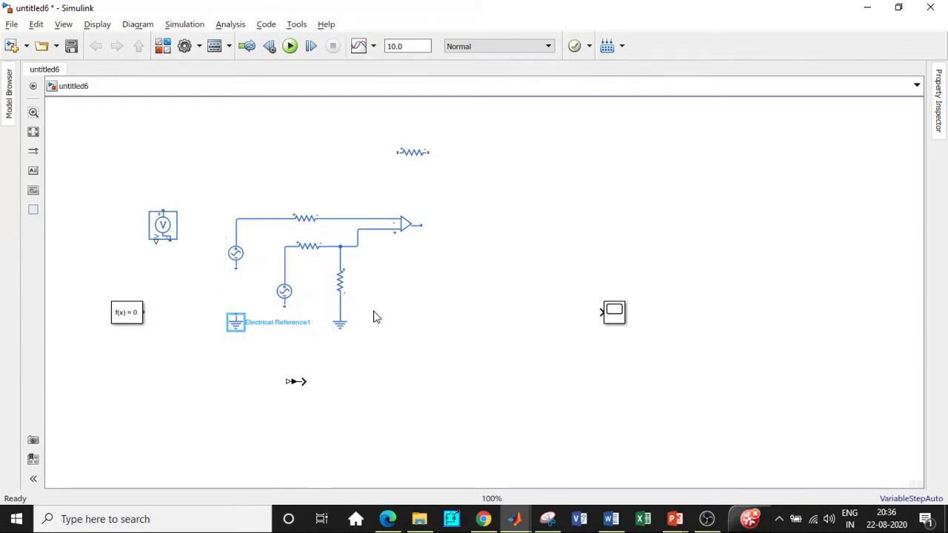
left_click_drag(340, 324, 284, 338)
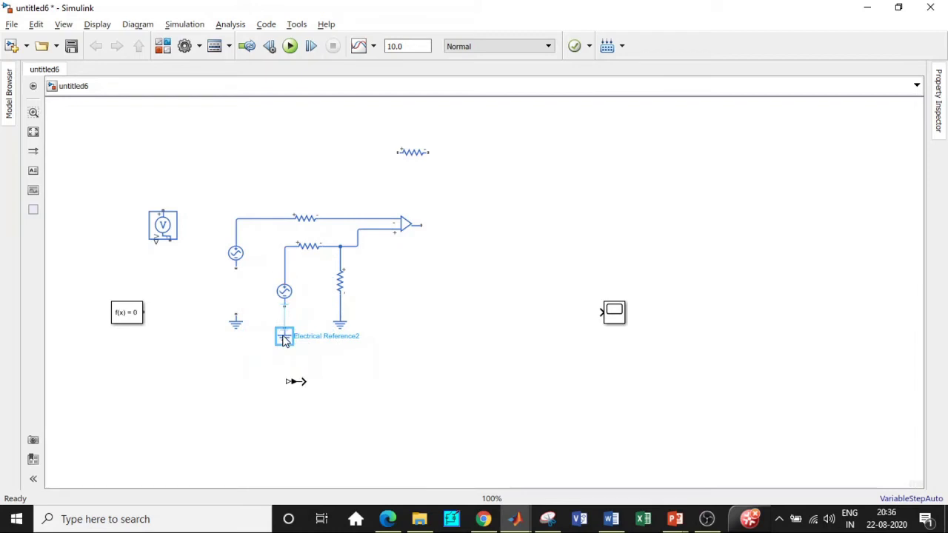
left_click_drag(236, 314, 237, 268)
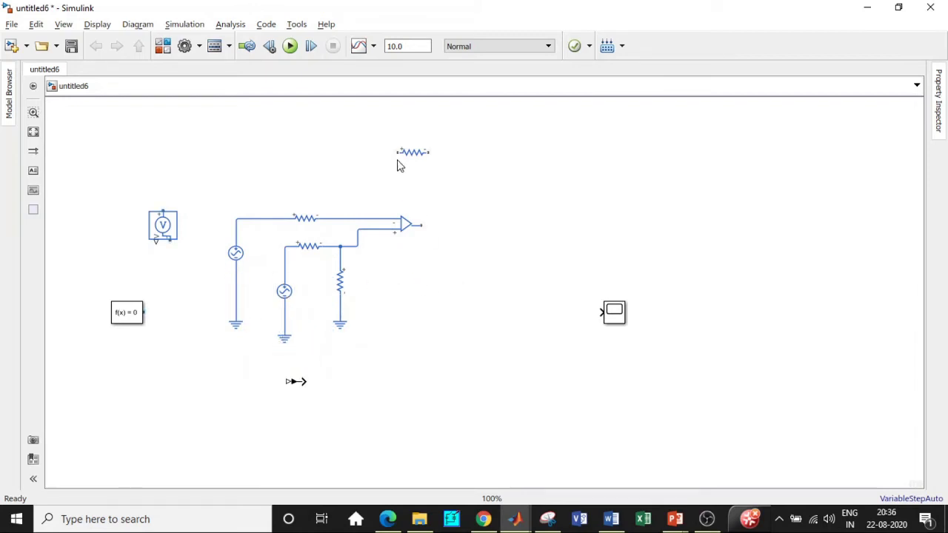
- Wire the feedback resistor from minus input to output and make two more PS-Simulink Converters
mouse_move(392, 152)
left_mouse_down()
mouse_move(348, 180)
mouse_move(344, 218)
left_mouse_up()
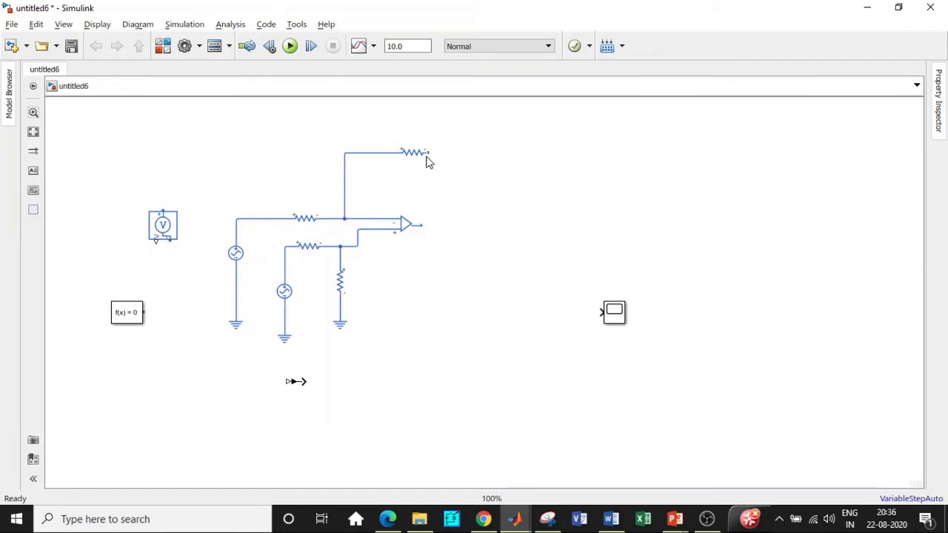
left_click_drag(427, 156, 421, 224)
left_click(296, 381)
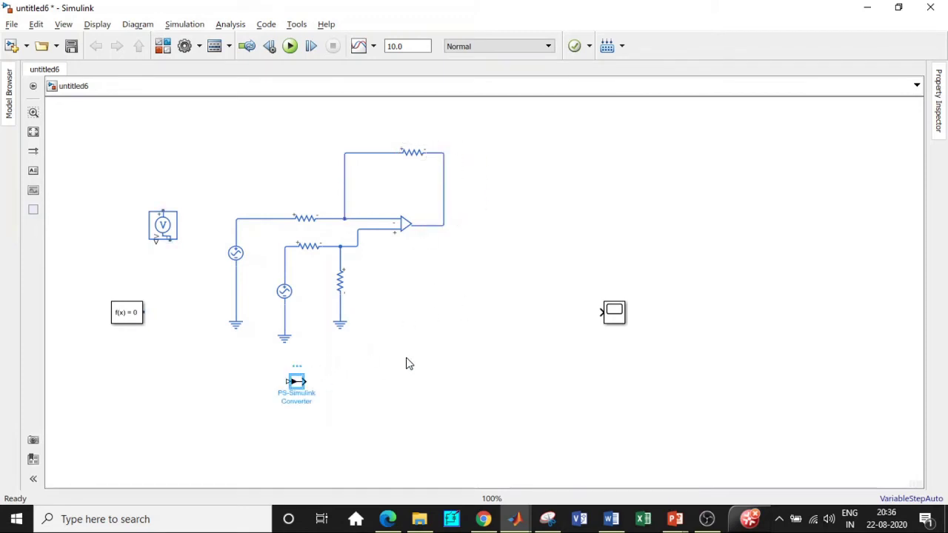
key("ctrl+v")
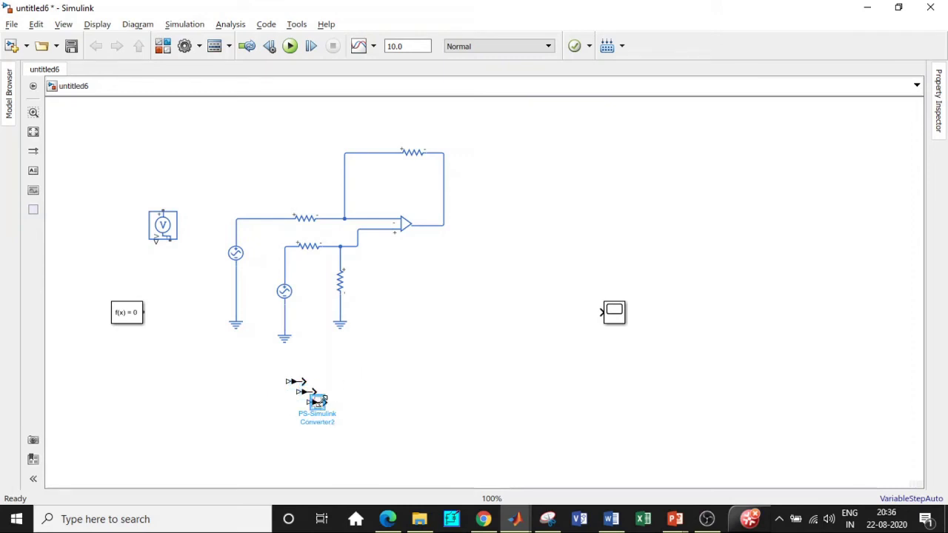
key("ctrl+v")
left_click_drag(309, 397, 300, 414)
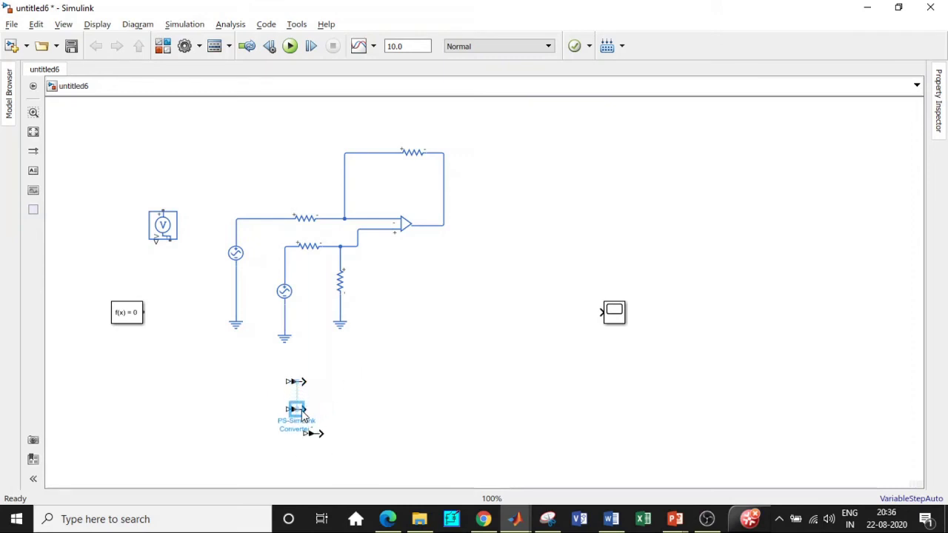
left_click(311, 437)
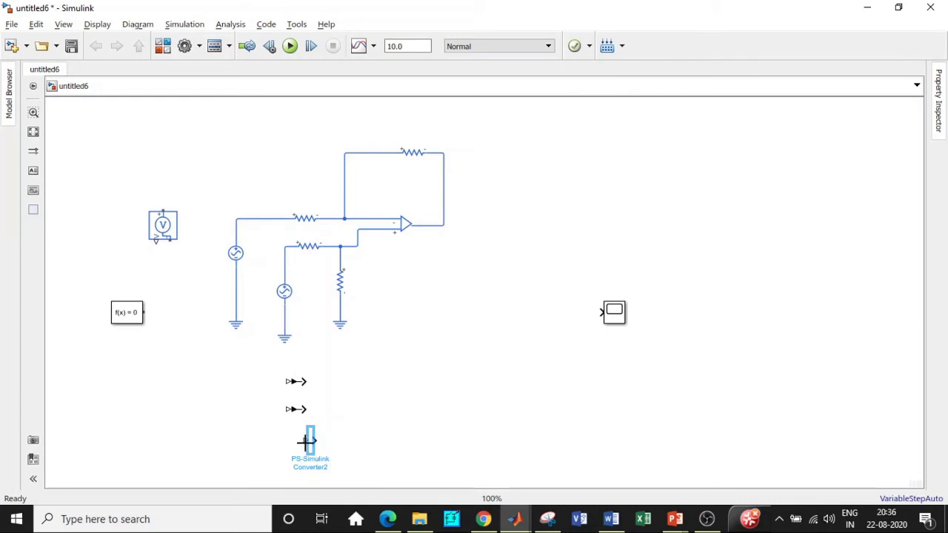
left_click_drag(312, 435, 295, 439)
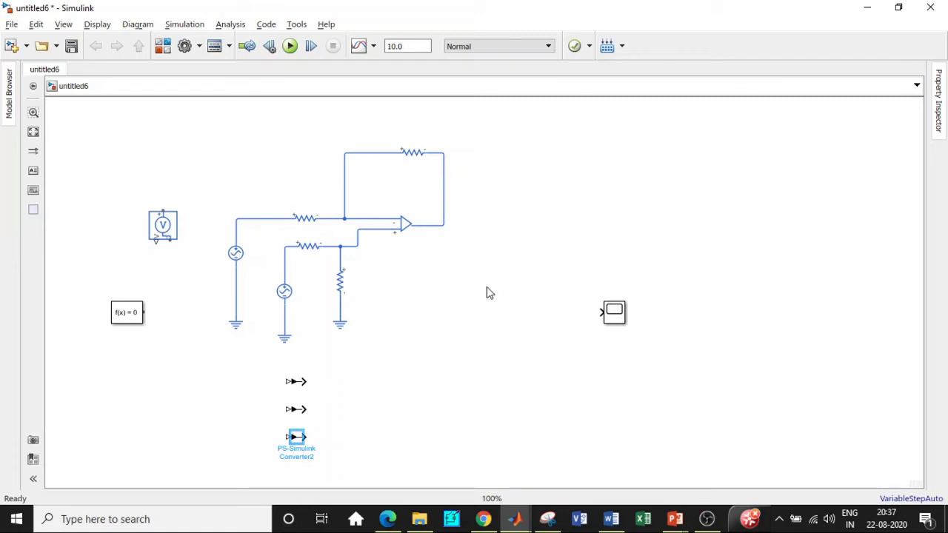
- Copy the Voltage Sensor twice, placing copies below and right of the circuit
left_click(163, 226)
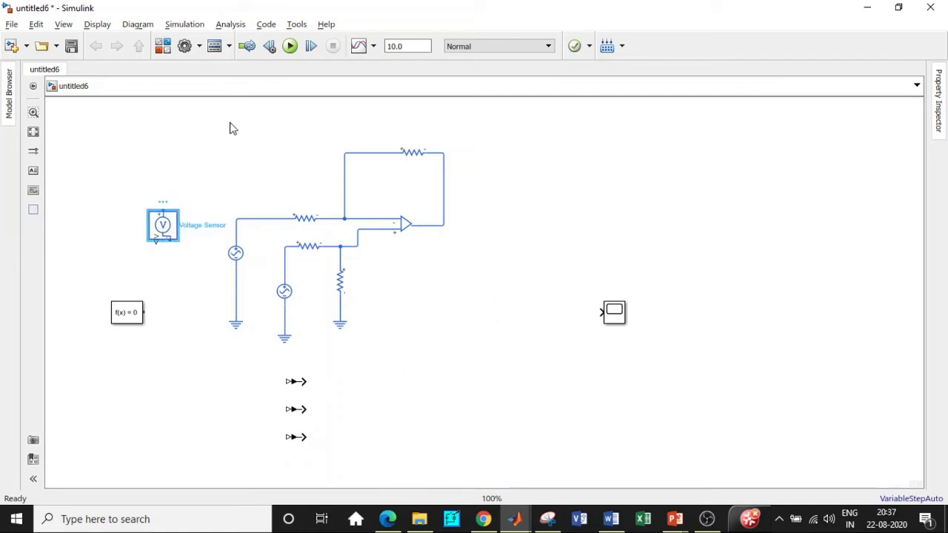
left_click_drag(162, 226, 179, 291)
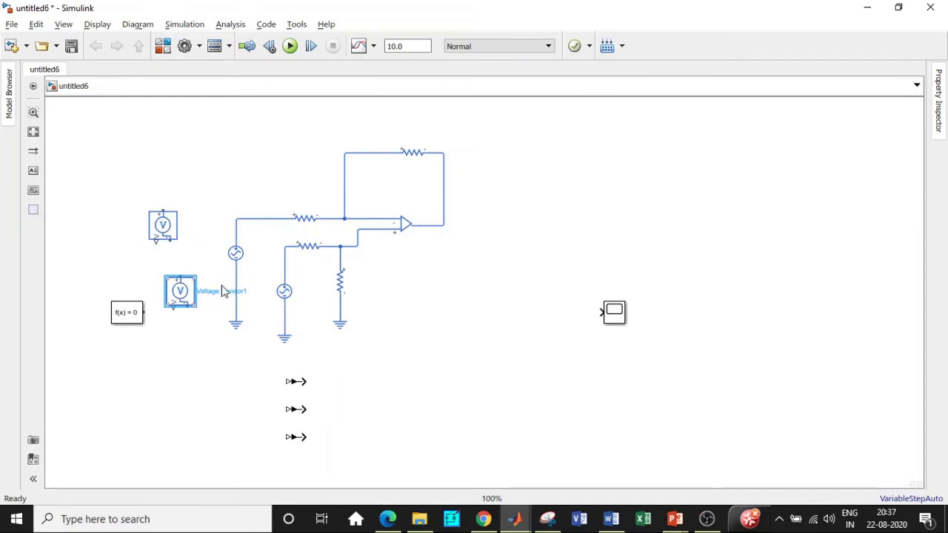
left_click_drag(159, 225, 487, 281)
left_click_drag(176, 296, 419, 345)
- Set the first AC source to 2 V peak at 1000 Hz
double_click(236, 254)
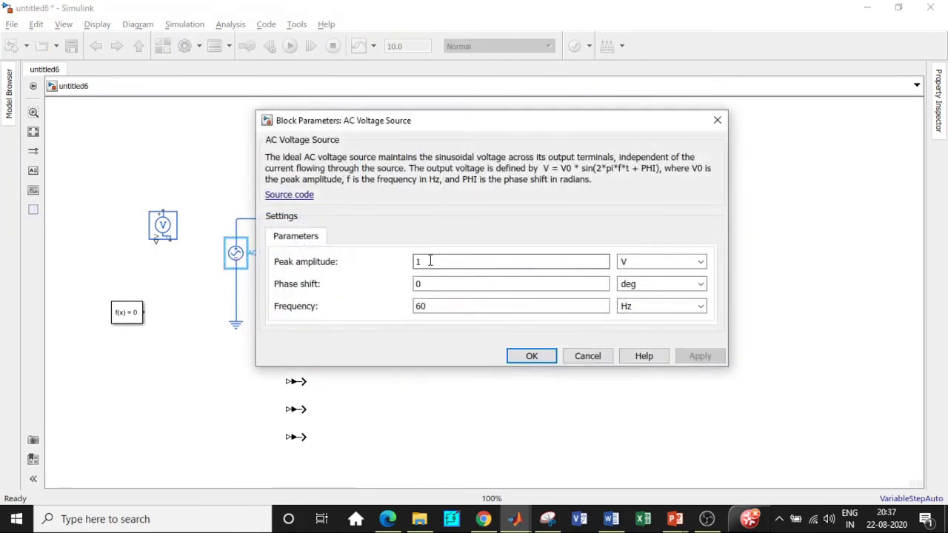
type("2")
left_click(440, 307)
double_click(440, 307)
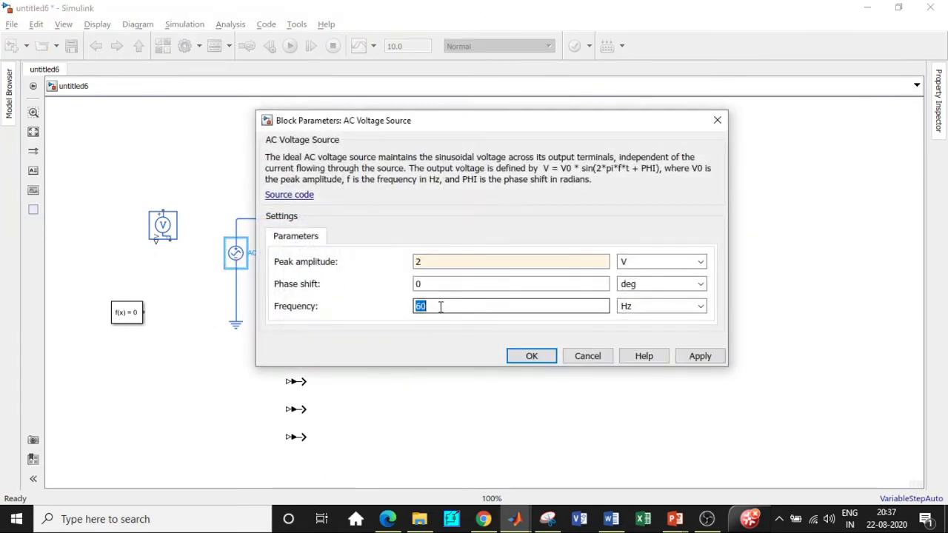
type("1000")
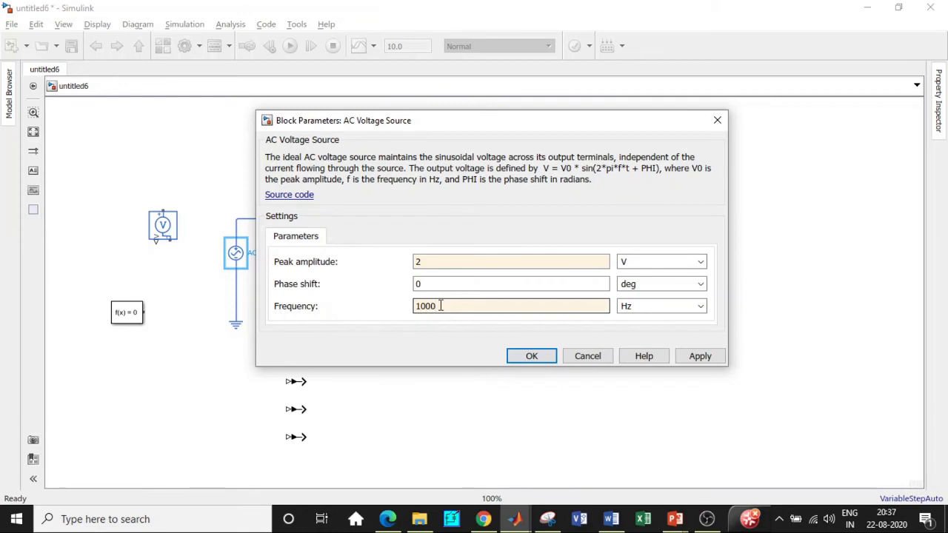
left_click(531, 356)
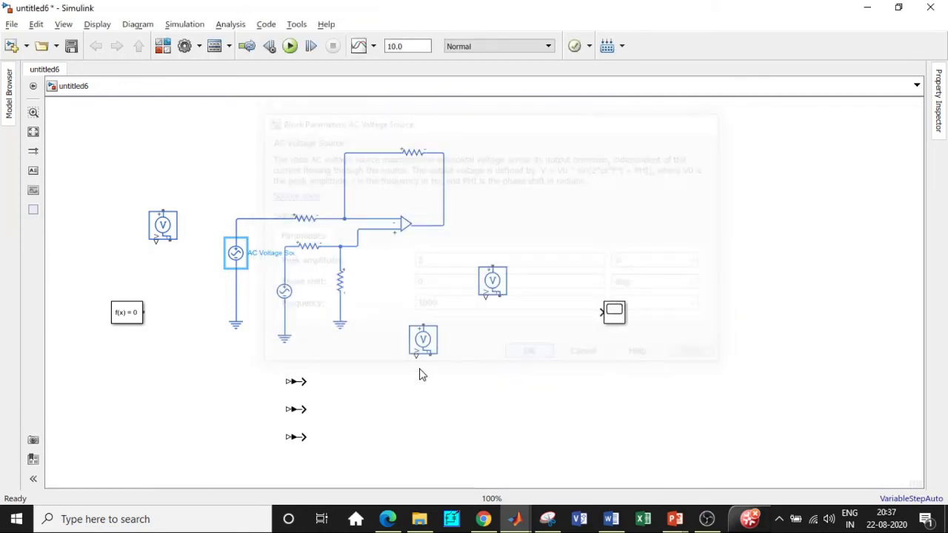
- Set the second AC source to 4 V peak at 1000 Hz
left_click(287, 294)
double_click(288, 294)
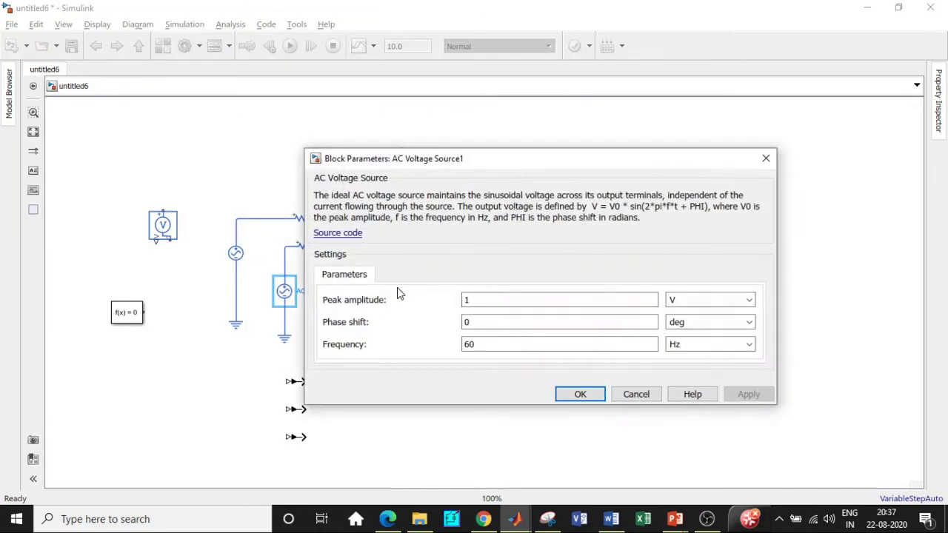
type("4")
double_click(487, 341)
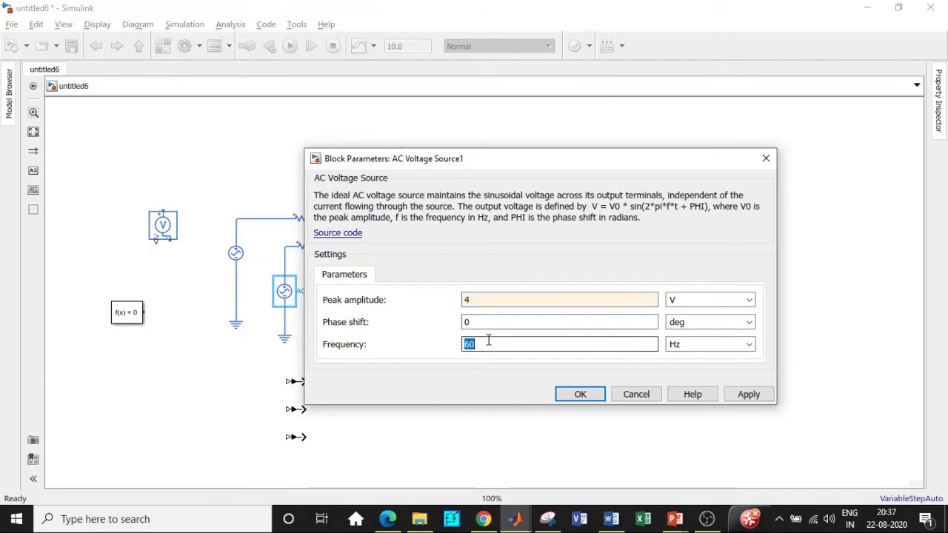
type("1000")
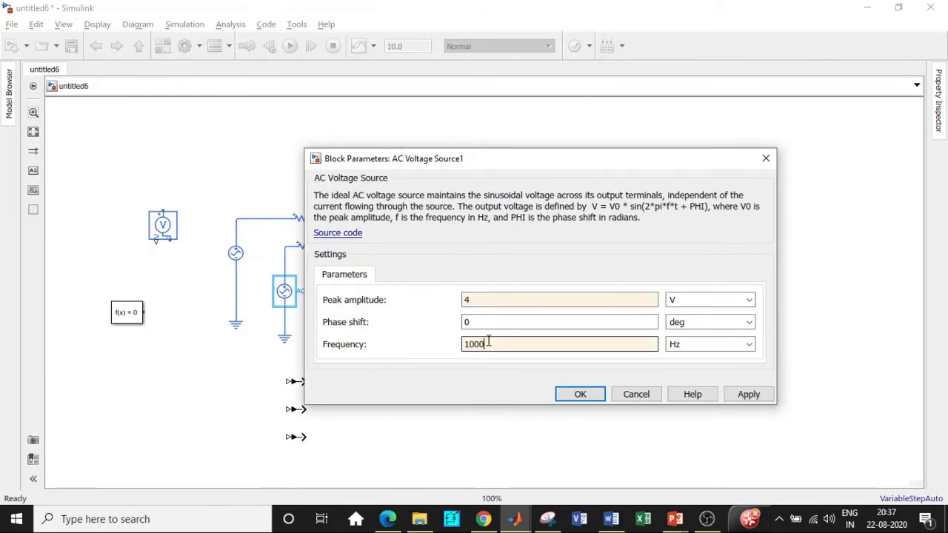
left_click(572, 394)
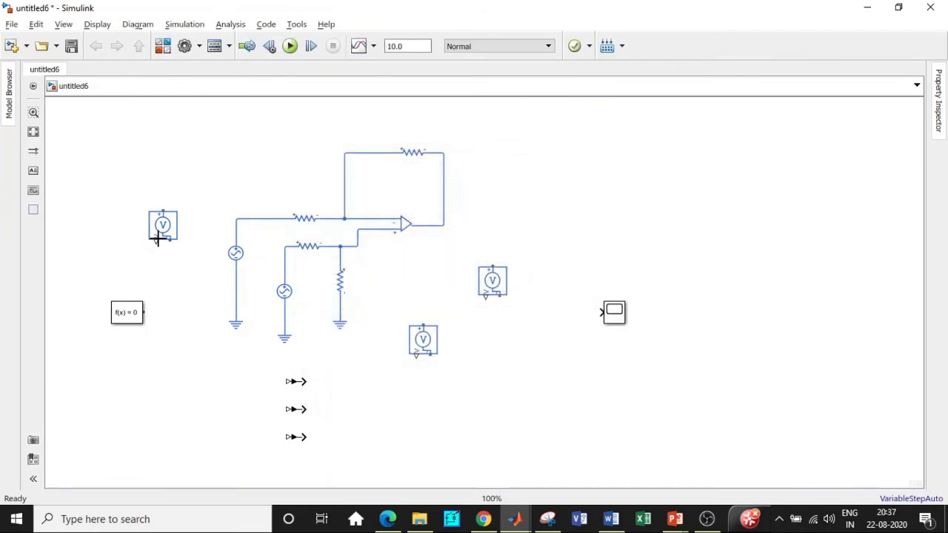
- Wire the two source sensors across each AC source and into the first two converters
left_click_drag(163, 212, 234, 224)
left_click_drag(170, 242, 236, 303)
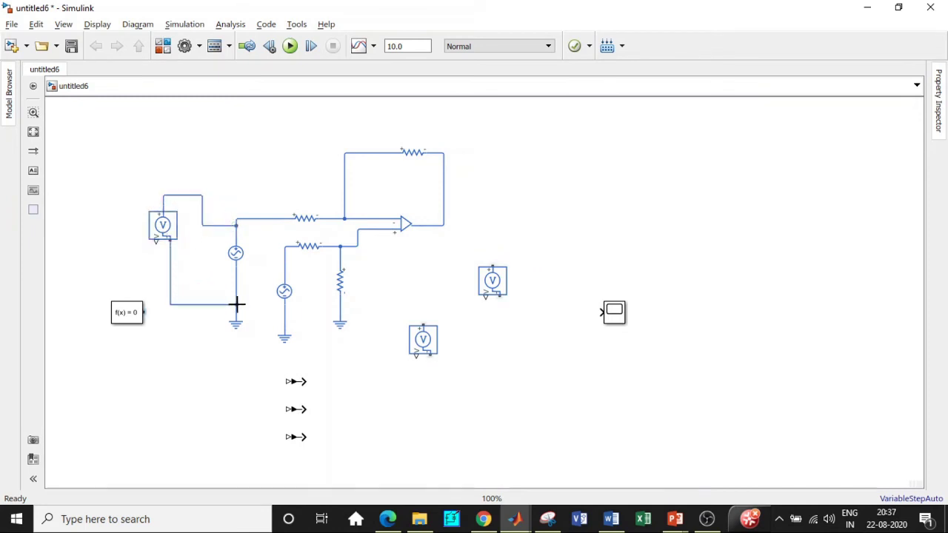
left_click(175, 232)
left_click_drag(155, 247, 603, 312)
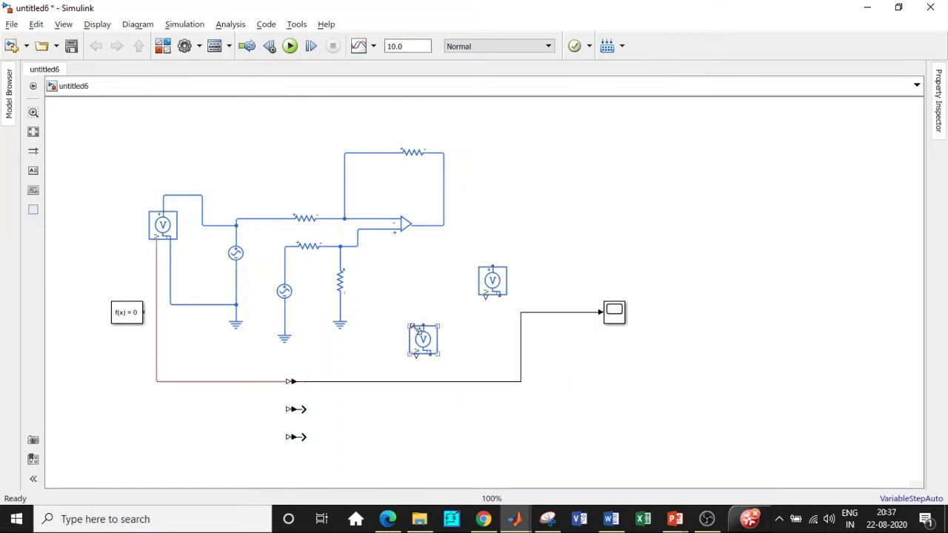
left_click_drag(423, 334, 285, 260)
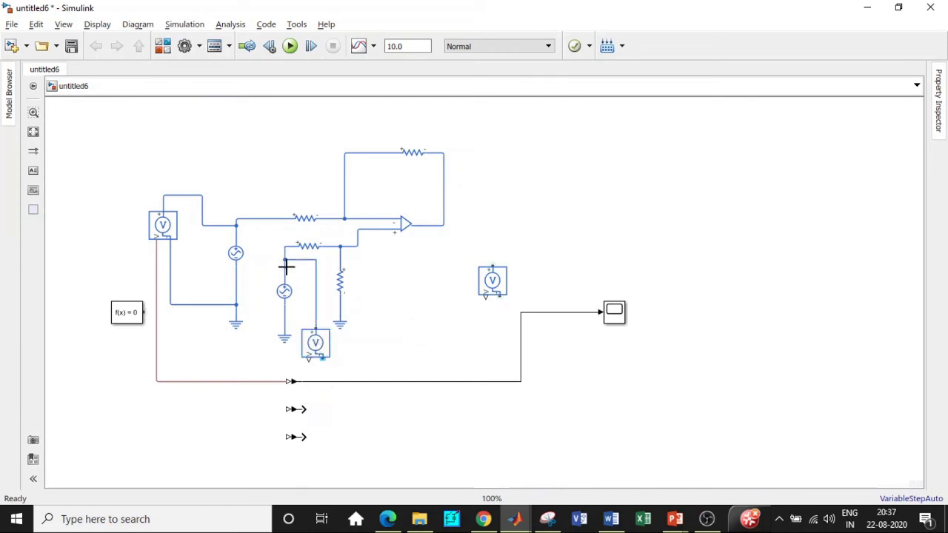
left_click_drag(320, 361, 285, 315)
mouse_move(308, 359)
left_mouse_down()
mouse_move(290, 408)
mouse_move(529, 404)
mouse_move(603, 319)
left_mouse_up()
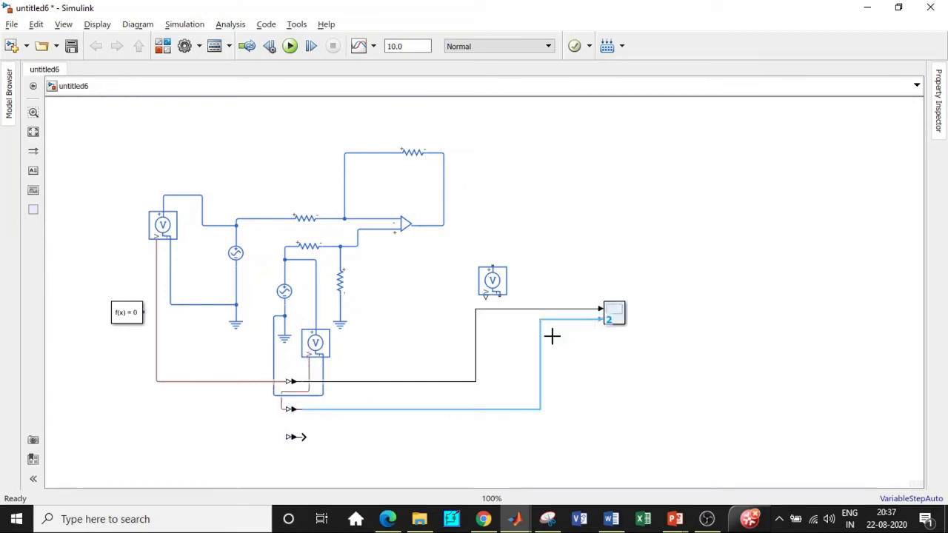
- Wire the output sensor between op-amp output and ground into the third converter, and connect the solver block
left_click(494, 266)
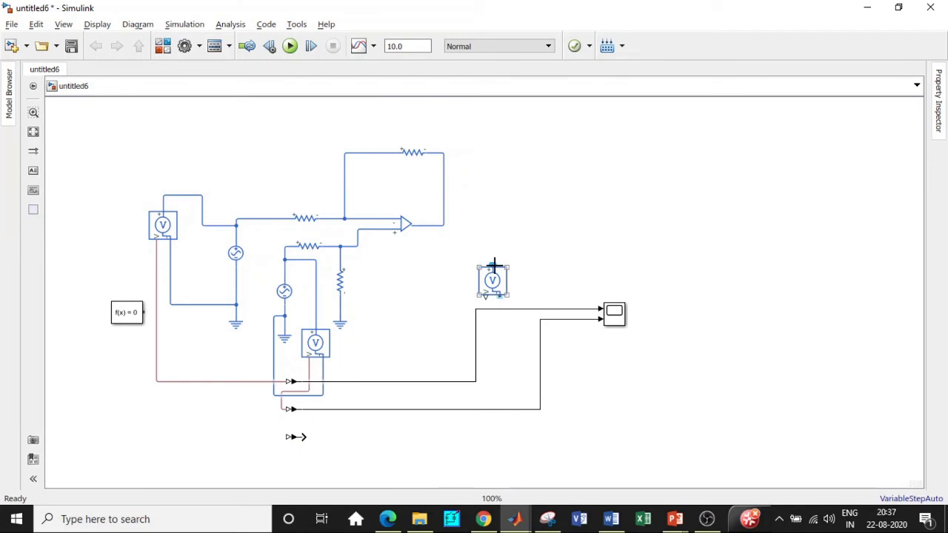
left_click_drag(494, 266, 443, 225)
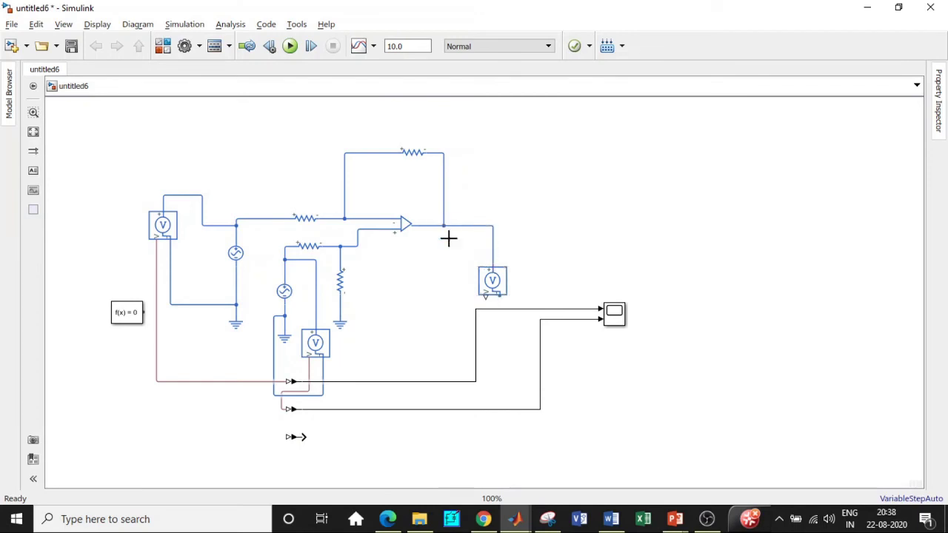
left_click_drag(498, 295, 339, 304)
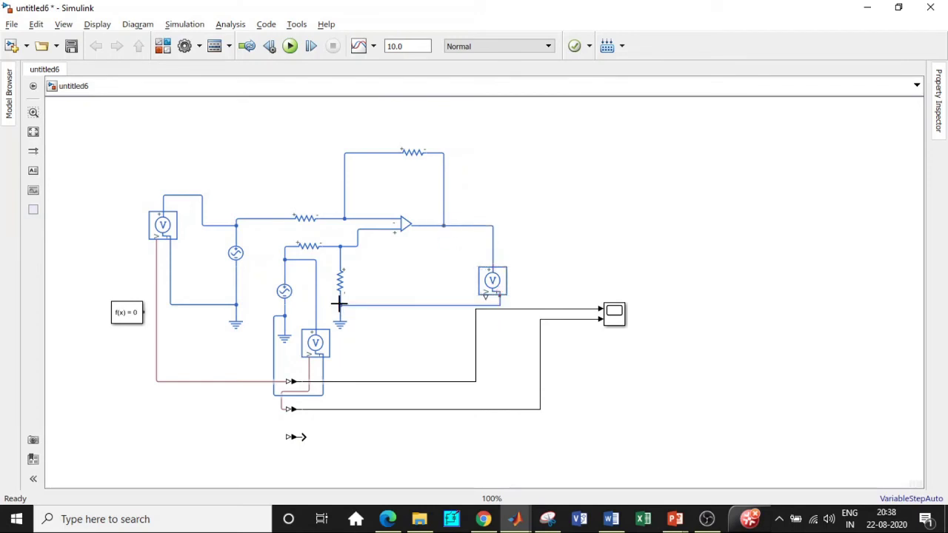
mouse_move(488, 294)
left_mouse_down()
mouse_move(271, 436)
mouse_move(423, 437)
mouse_move(604, 321)
left_mouse_up()
left_click(664, 375)
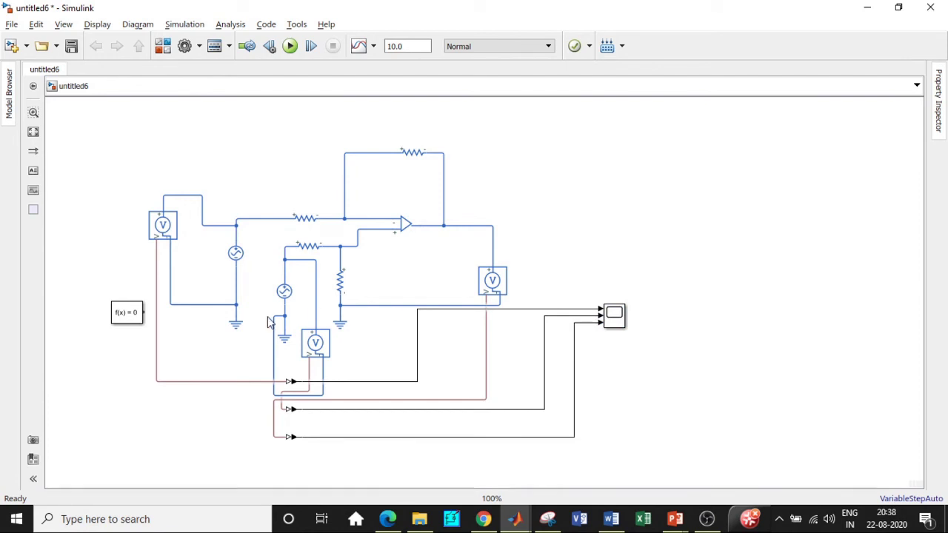
left_click_drag(147, 312, 205, 305)
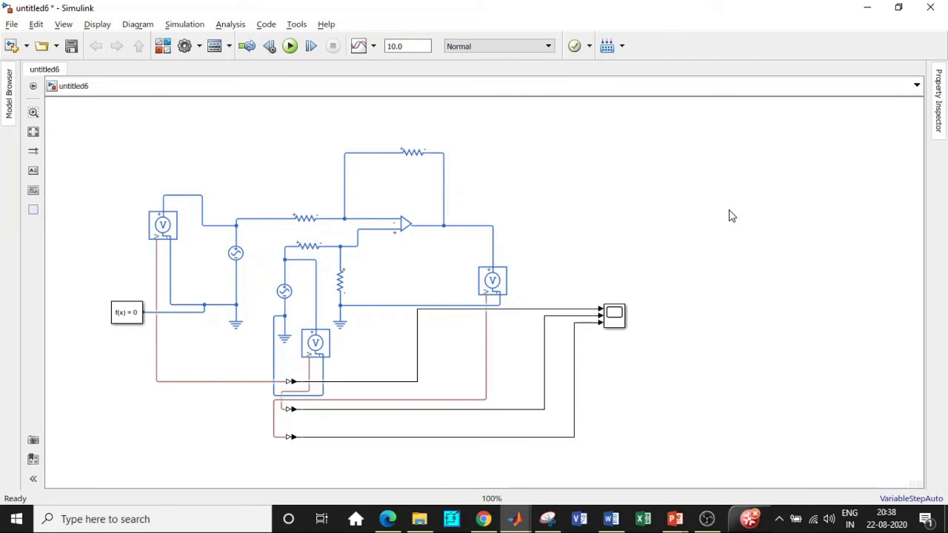
- Change the stop time from 10.0 to 0.003 and run the simulation
left_click(413, 46)
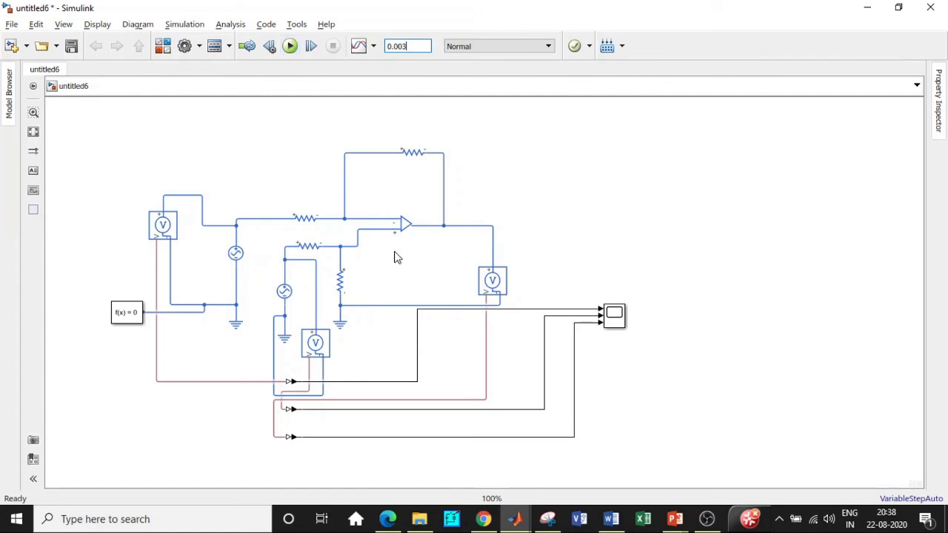
left_click(290, 46)
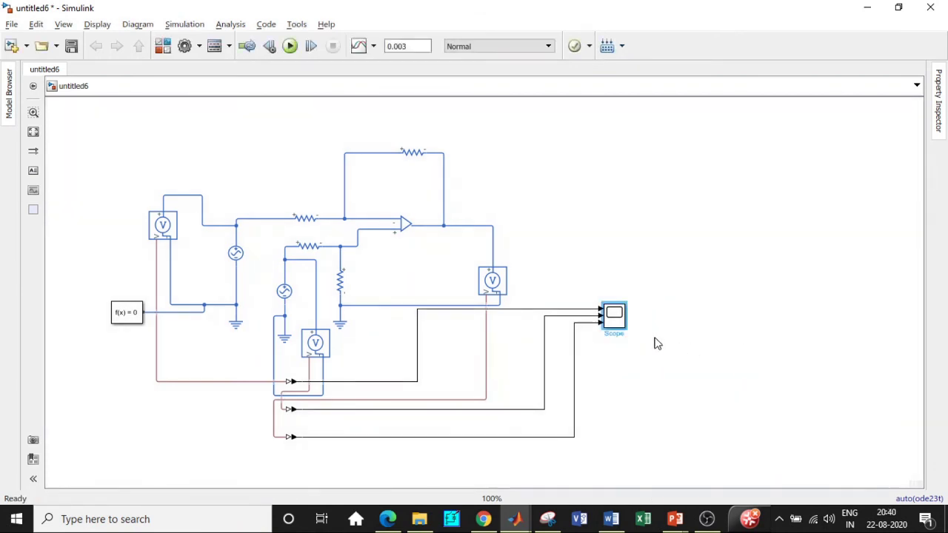
- Open the Scope and switch its layout to three stacked panels (3x1)
double_click(614, 315)
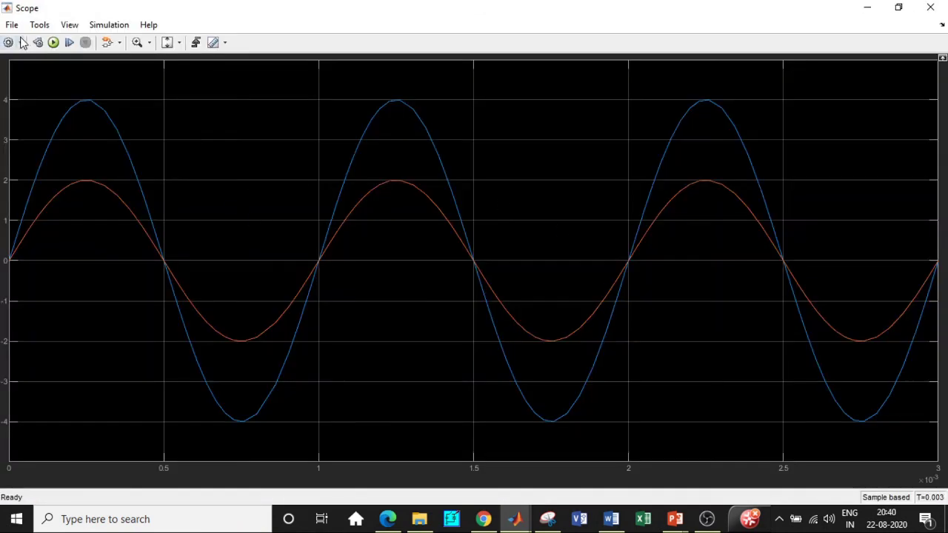
mouse_move(11, 77)
left_click(9, 98)
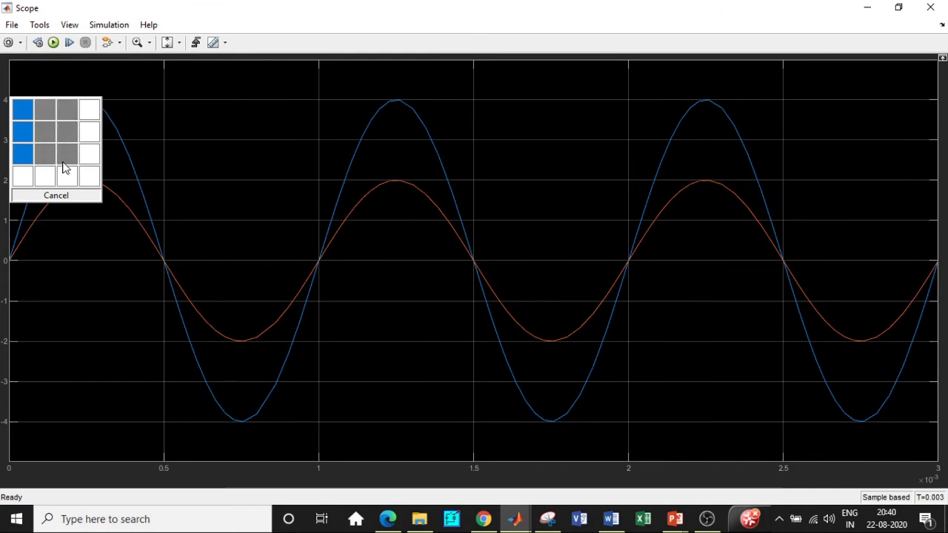
left_click(21, 155)
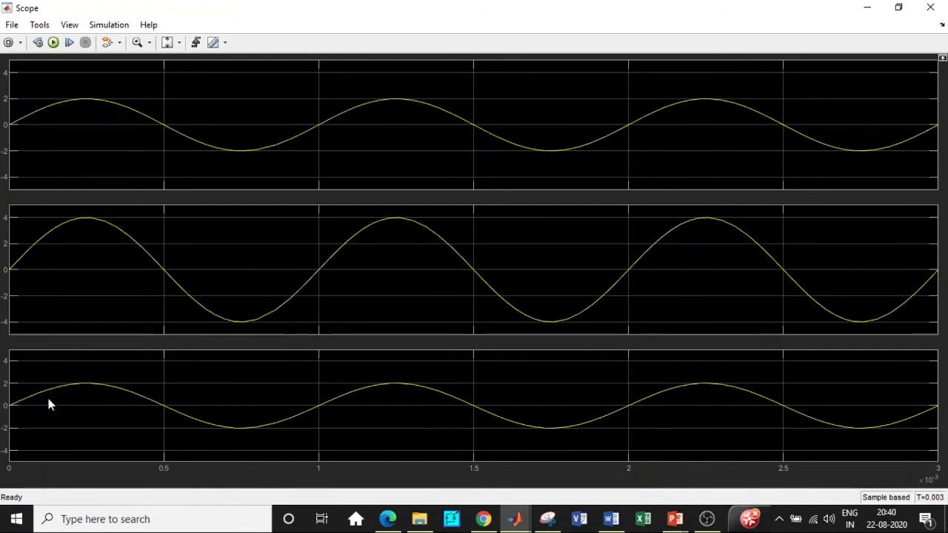
- Set the second AC voltage source's peak amplitude to 2 V
left_click(941, 6)
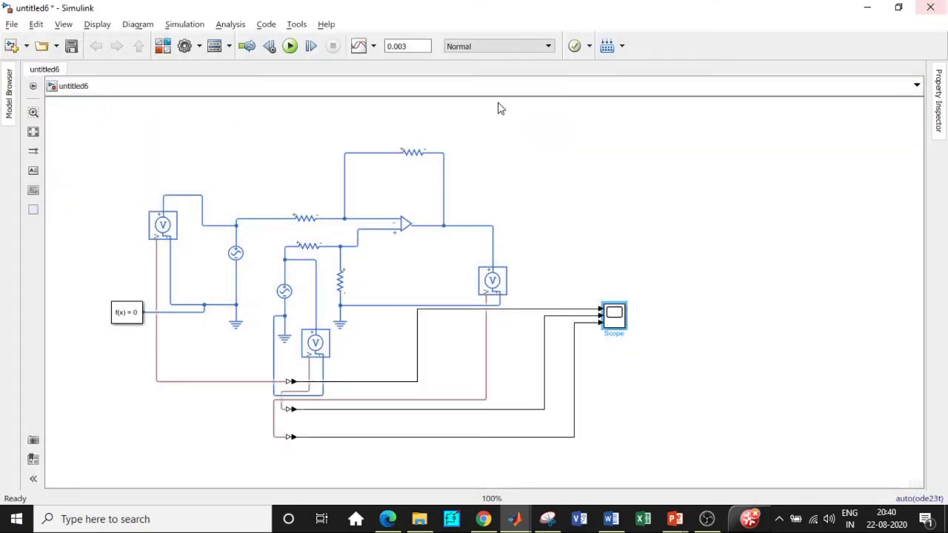
left_click(286, 295)
double_click(287, 294)
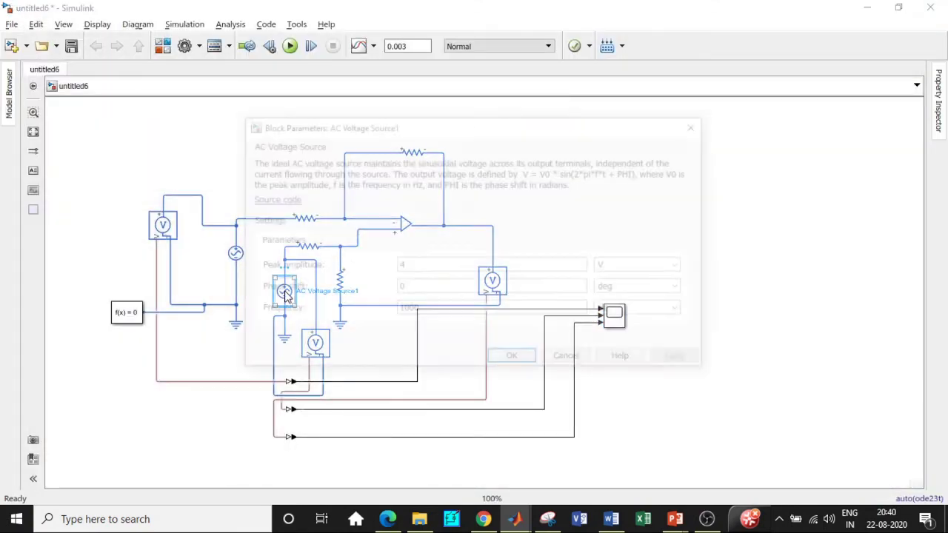
double_click(468, 300)
type("2")
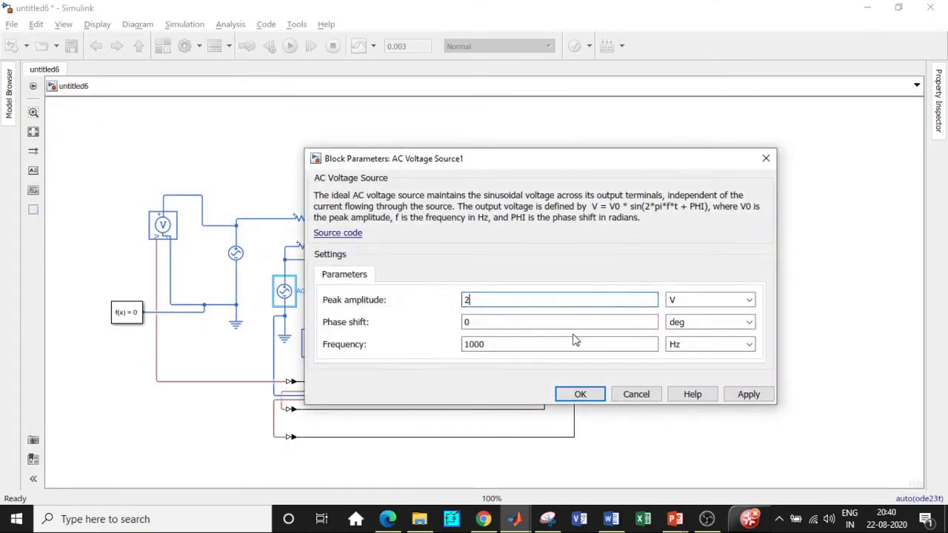
left_click(578, 394)
- Set the first AC voltage source's peak amplitude to 4 V and rerun the simulation
double_click(235, 252)
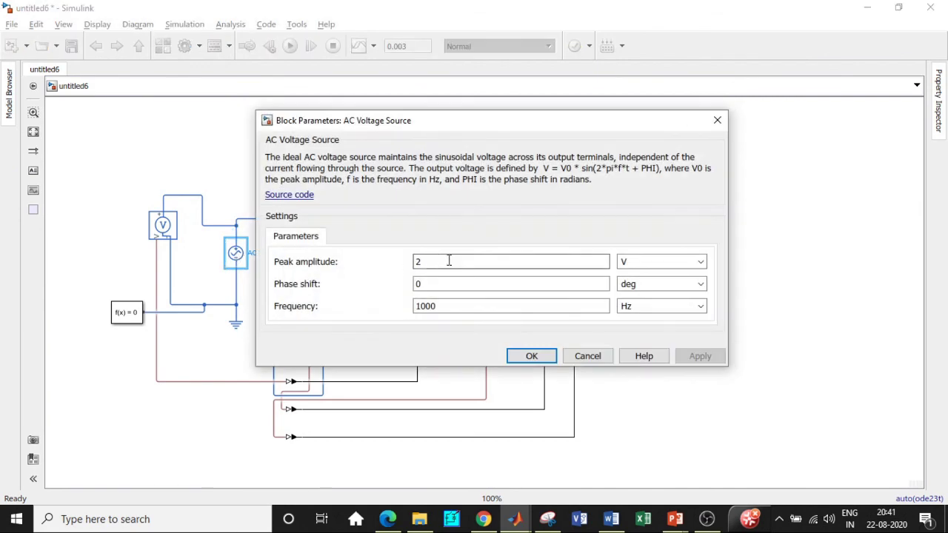
double_click(449, 261)
type("4")
left_click(535, 357)
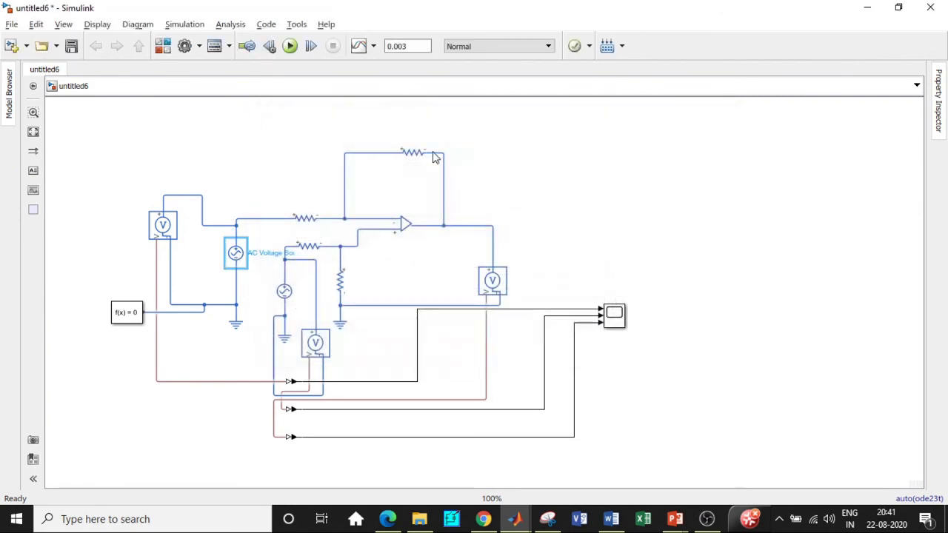
left_click(290, 46)
- Open the Scope to view the 4 V and 2 V input sines and the inverted 2 V output
double_click(614, 315)
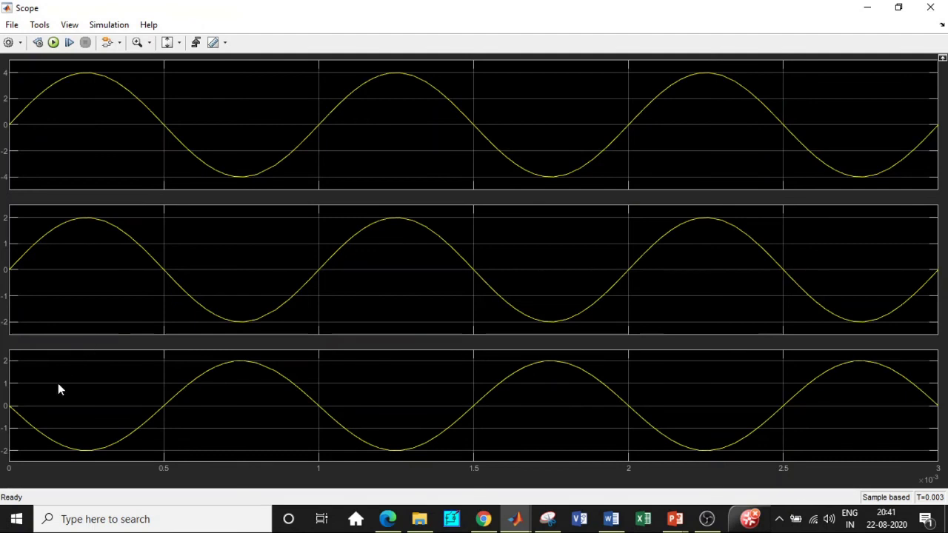